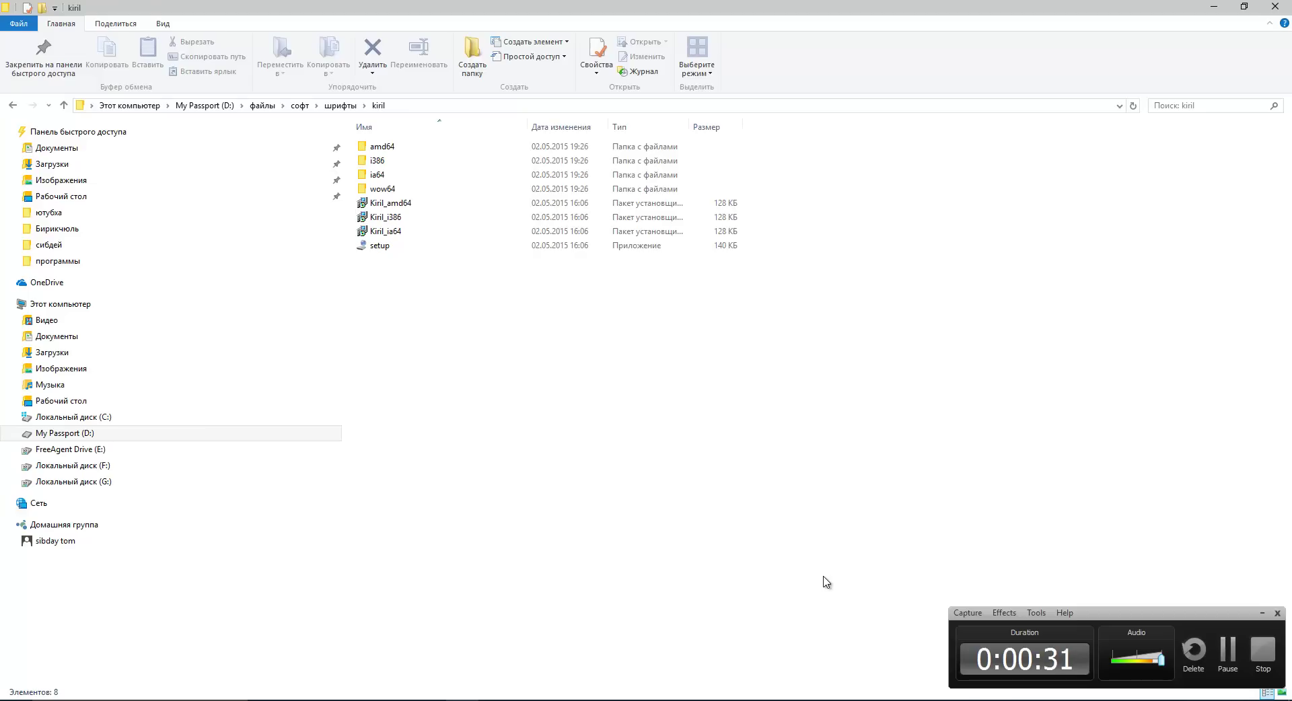
Launch setup from the kiril folder to view the Хакасский язык installer's options, and exit the wizard.
left_click(381, 247)
left_click(409, 248)
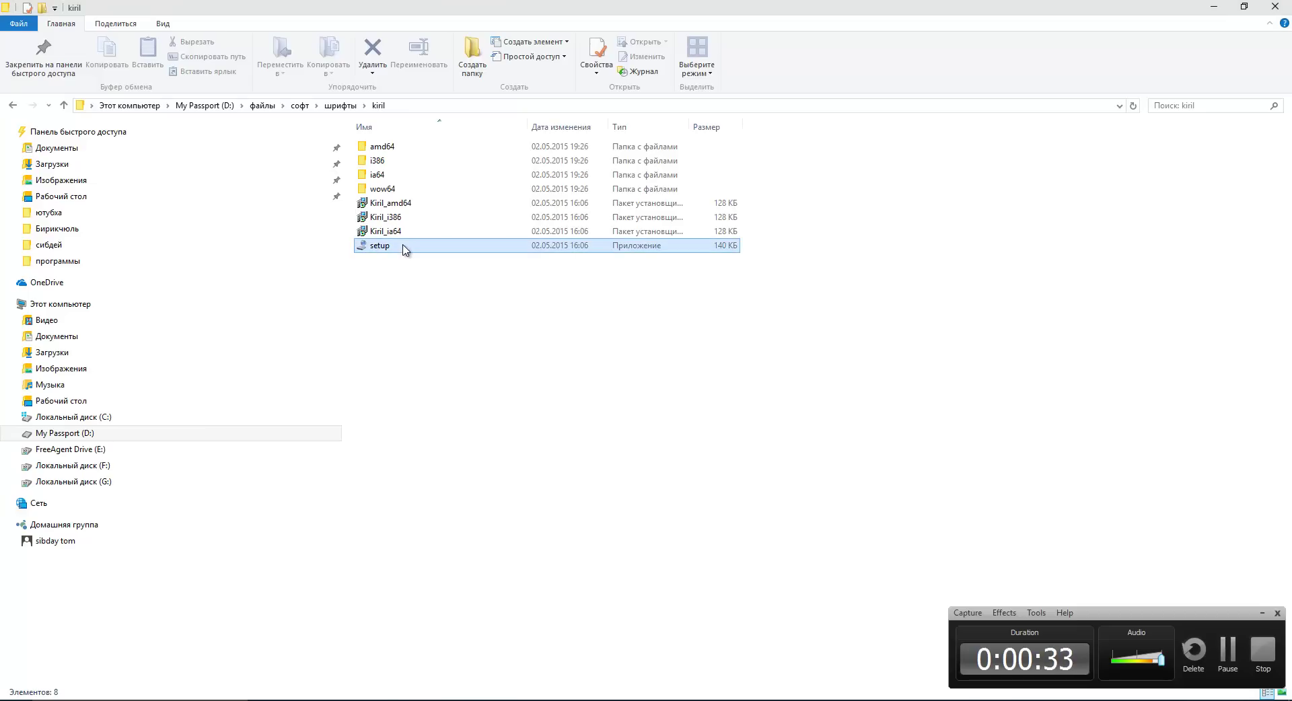
double_click(417, 248)
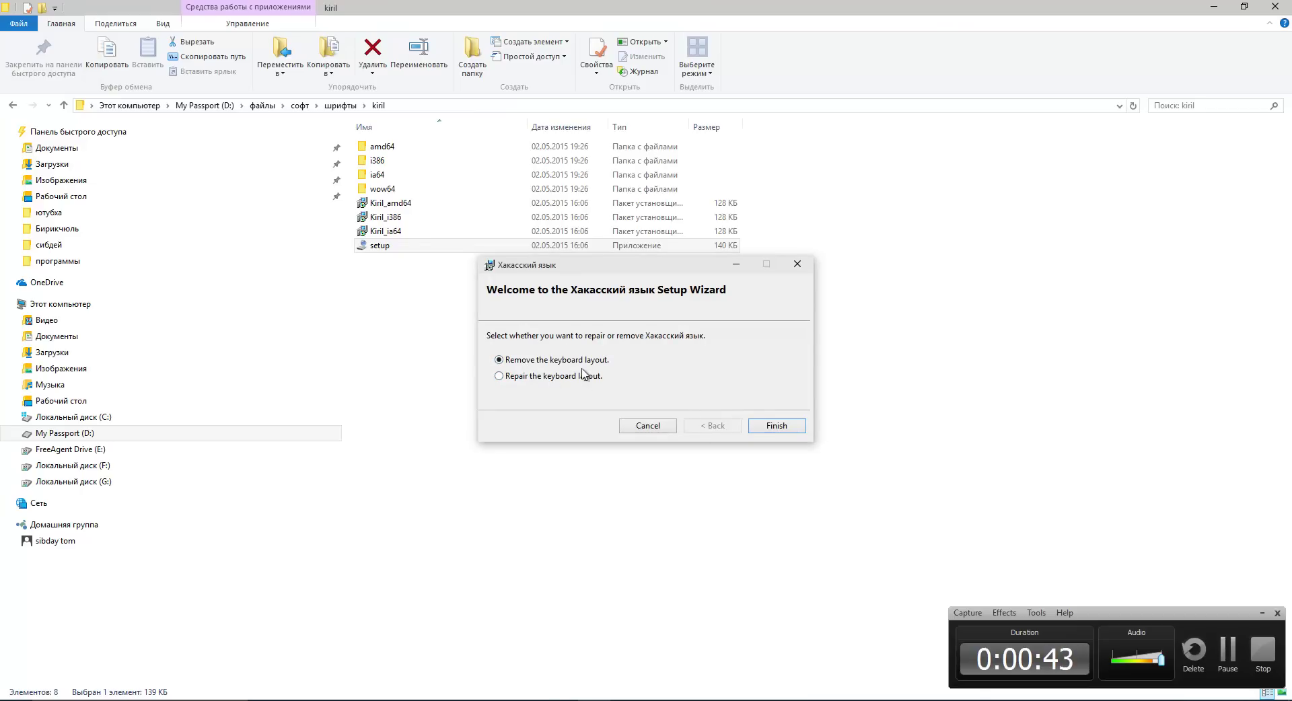
left_click(799, 266)
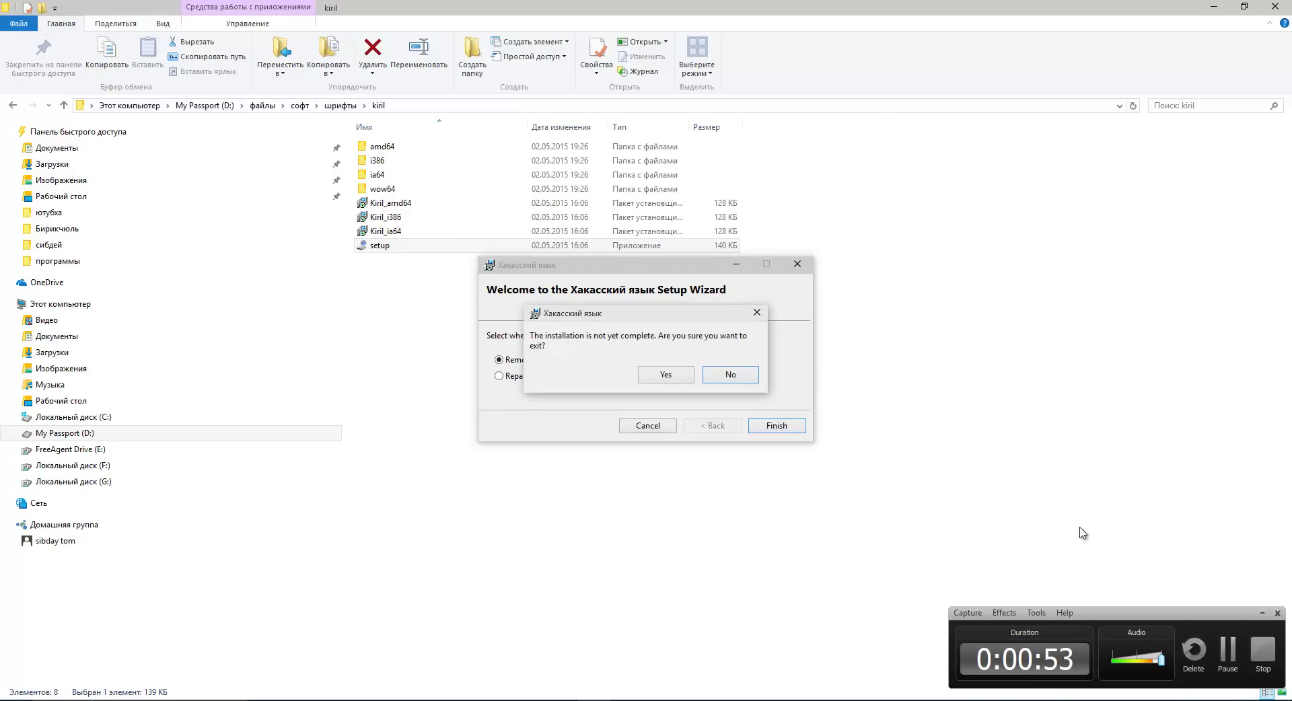
left_click(666, 375)
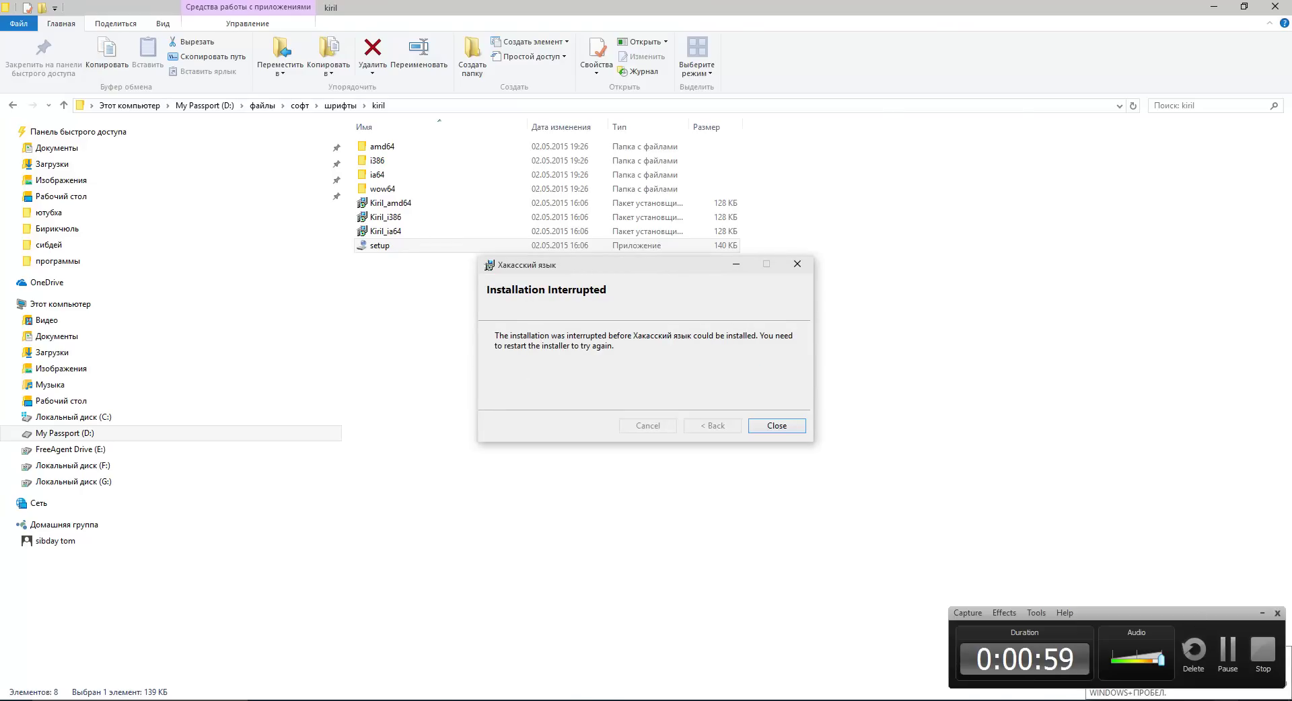
Check the installed input languages for the Хакасский язык keyboard under Russian, and close the installer window.
left_click(1242, 700)
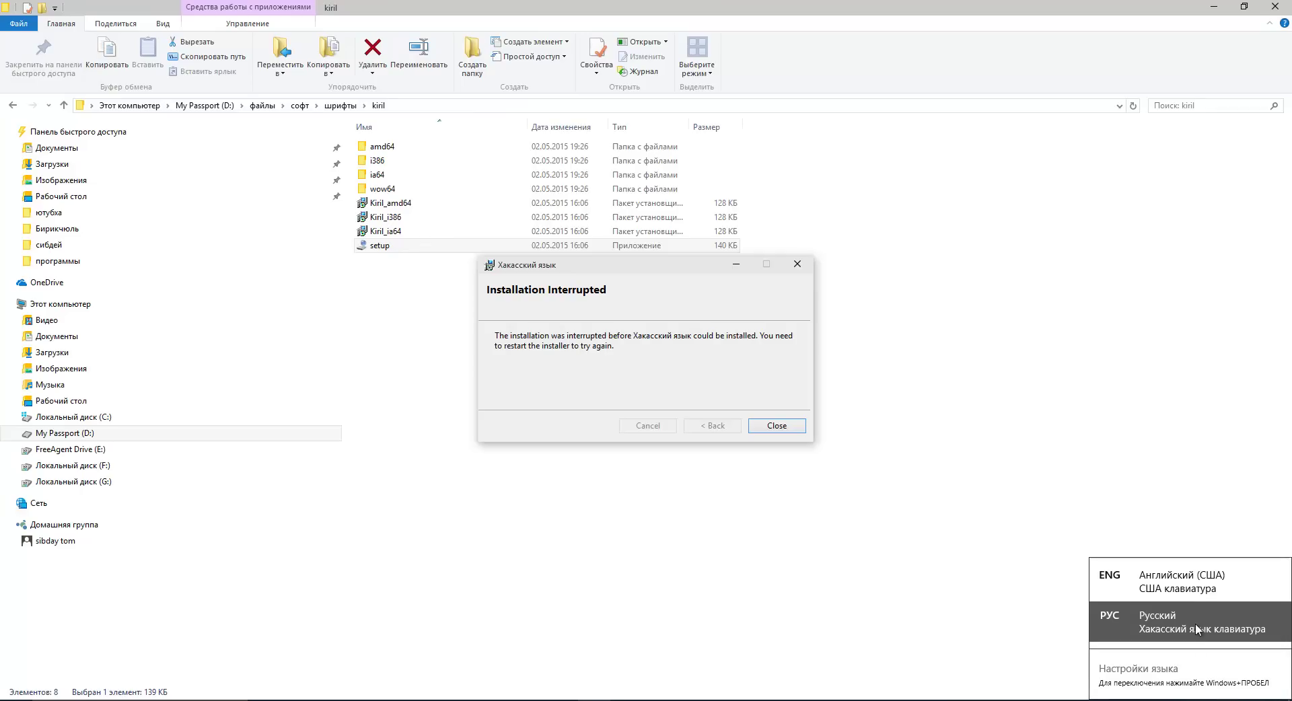
left_click_drag(1168, 630, 1286, 645)
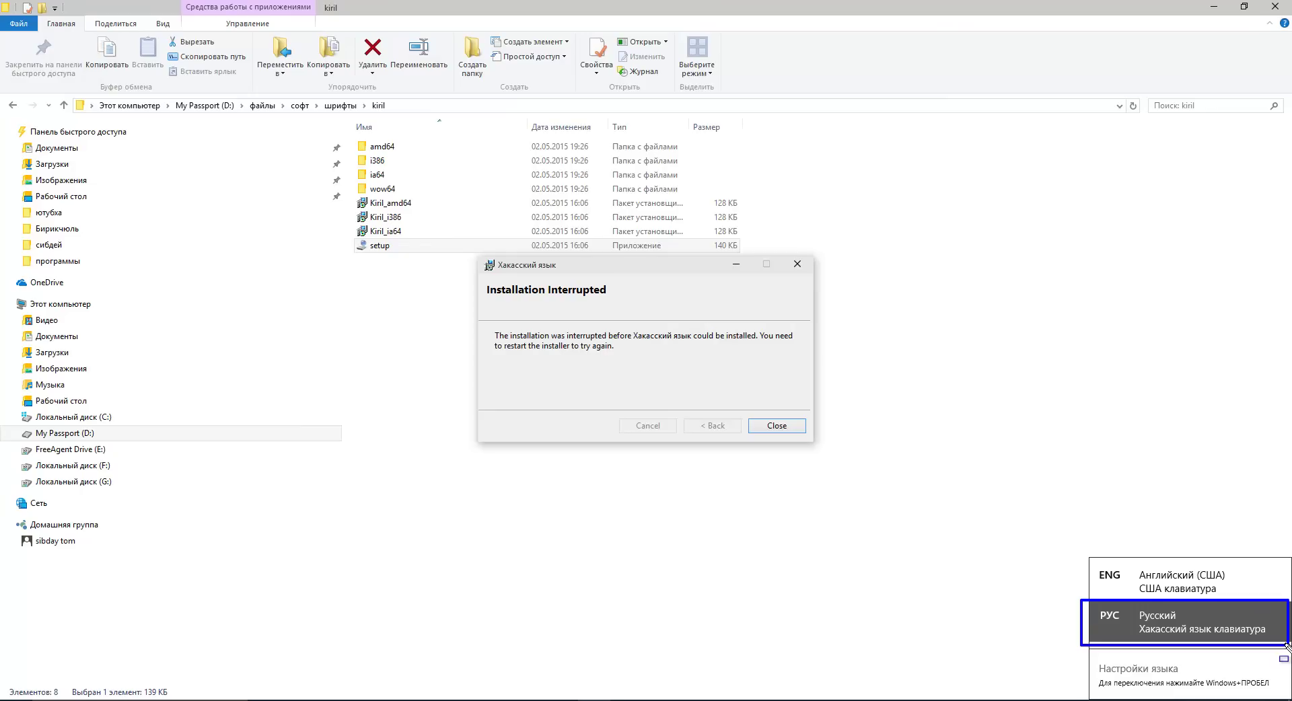
left_click(781, 429)
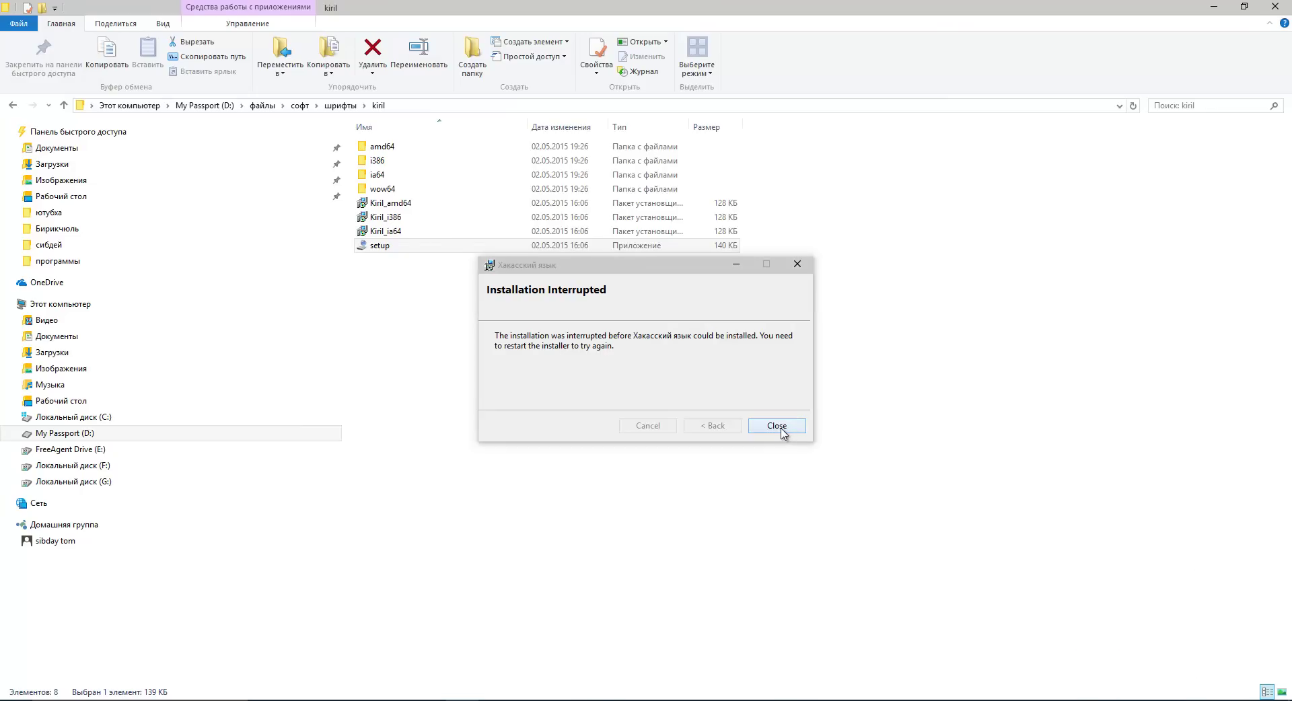
left_click(779, 427)
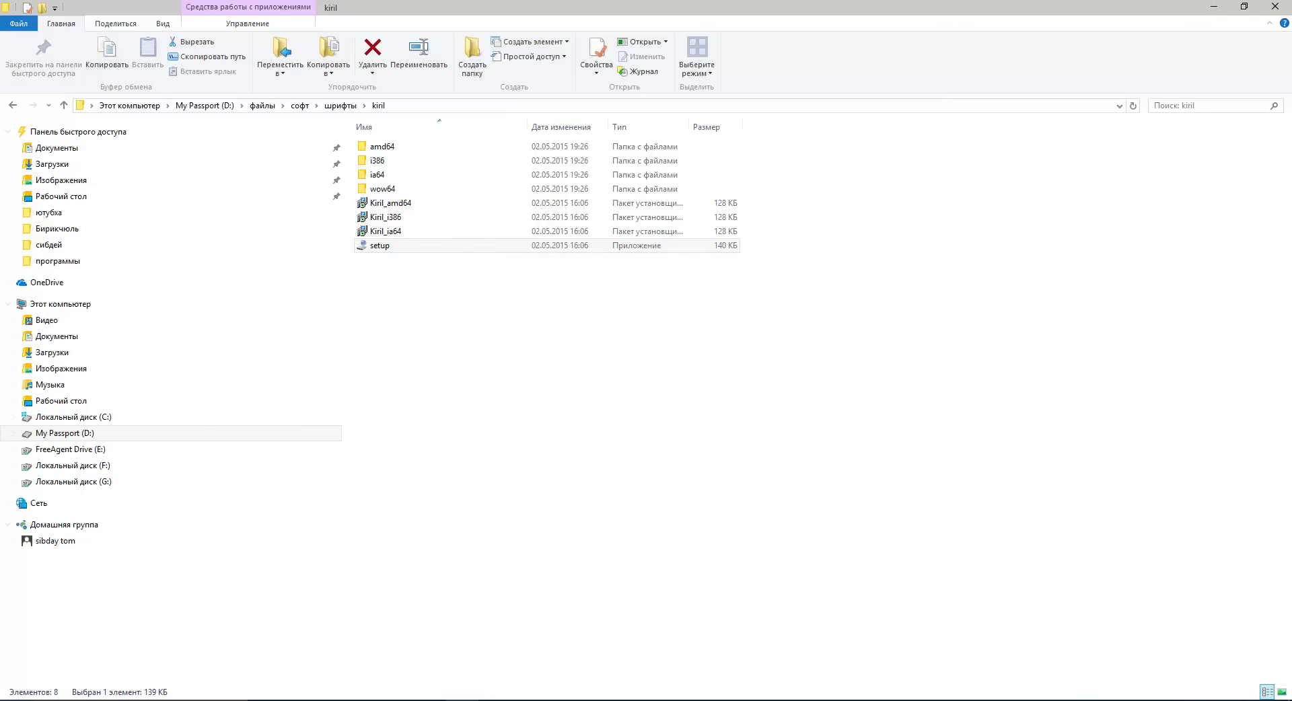
Switch to the blank document in Word.
key("super")
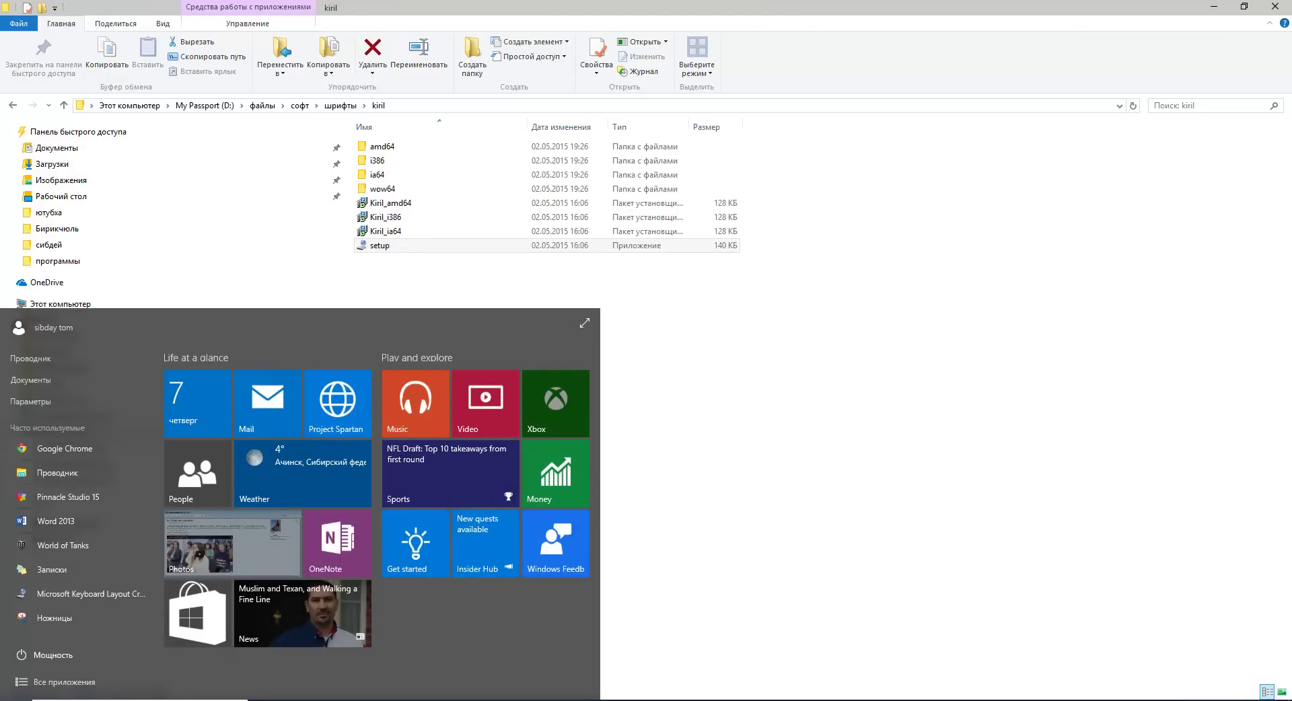
left_click(839, 526)
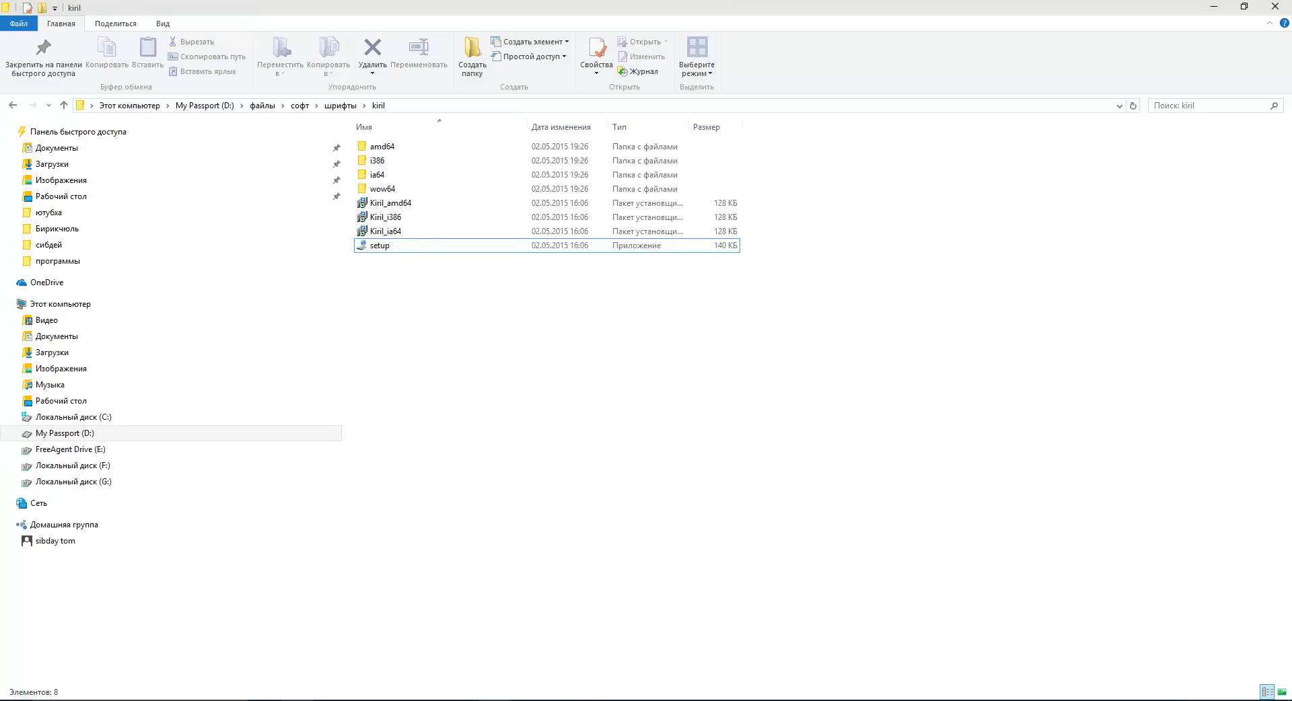
left_click(495, 700)
left_click(437, 649)
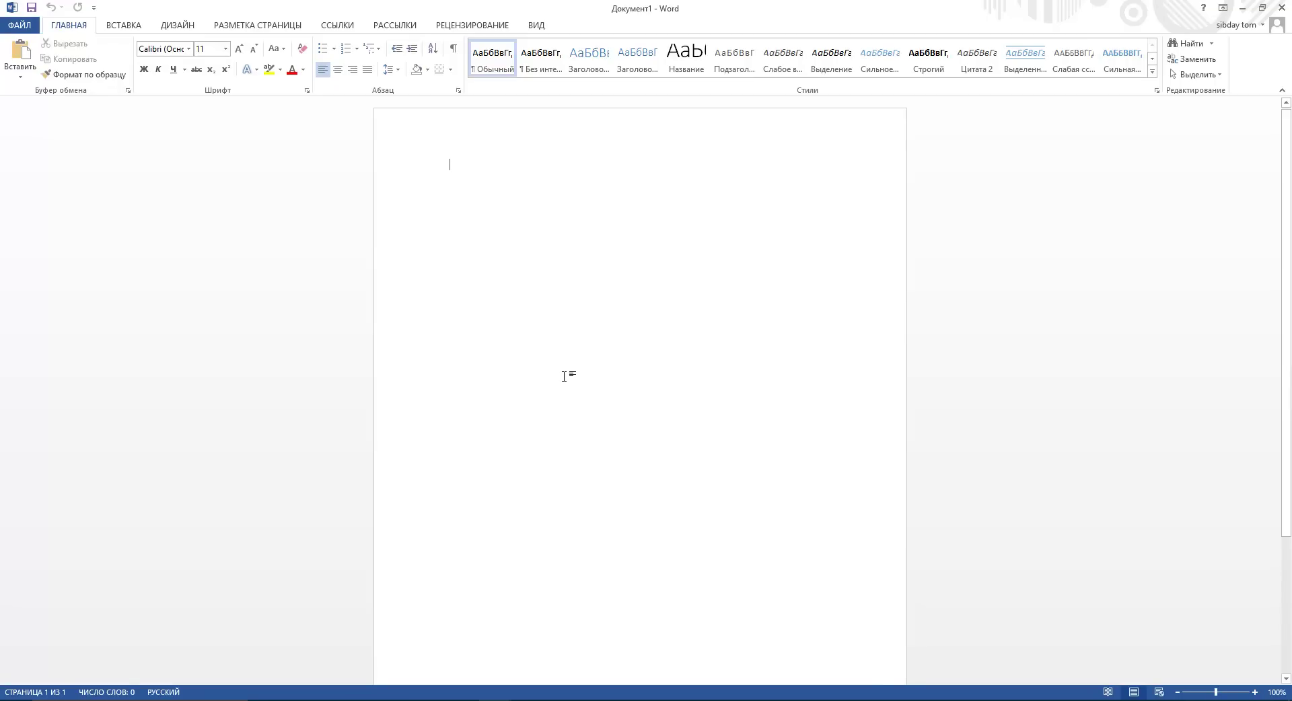
View the shortcut key option for Cyrillic characters in Word's full Symbol dialog, and leave Word without inserting anything.
left_click(130, 27)
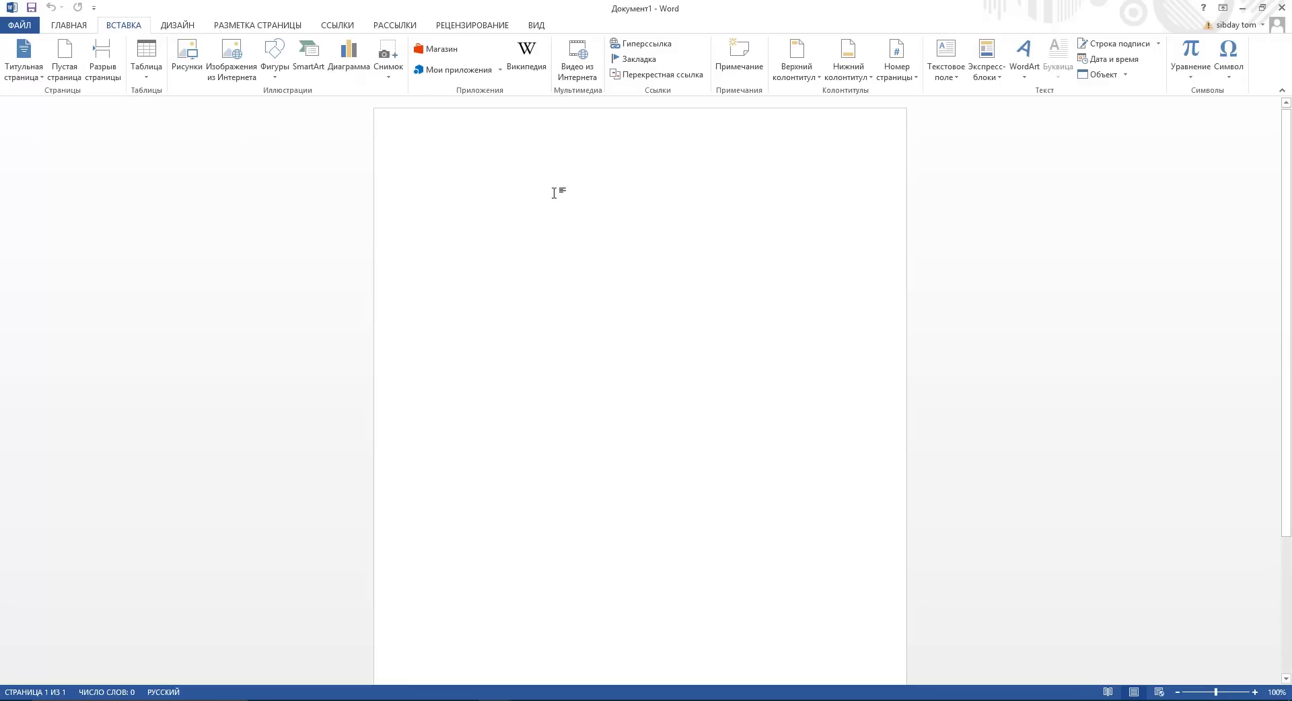
left_click(1229, 57)
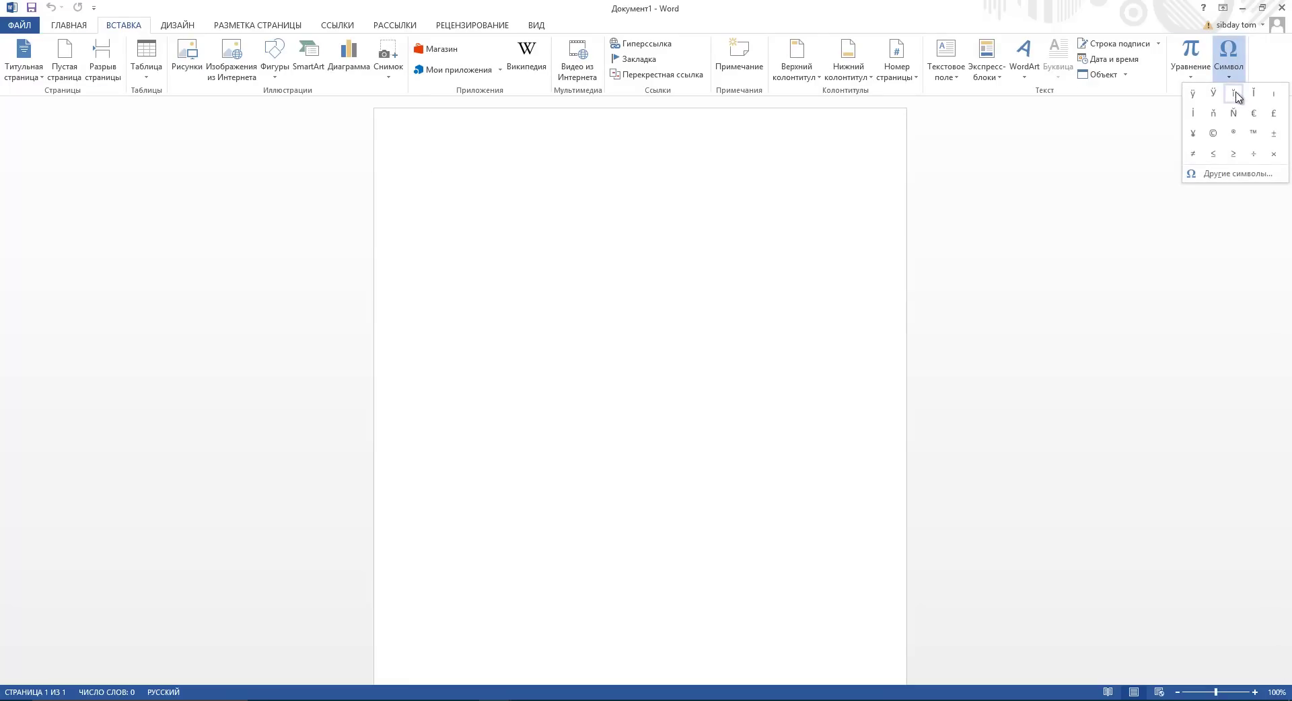
left_click(1238, 173)
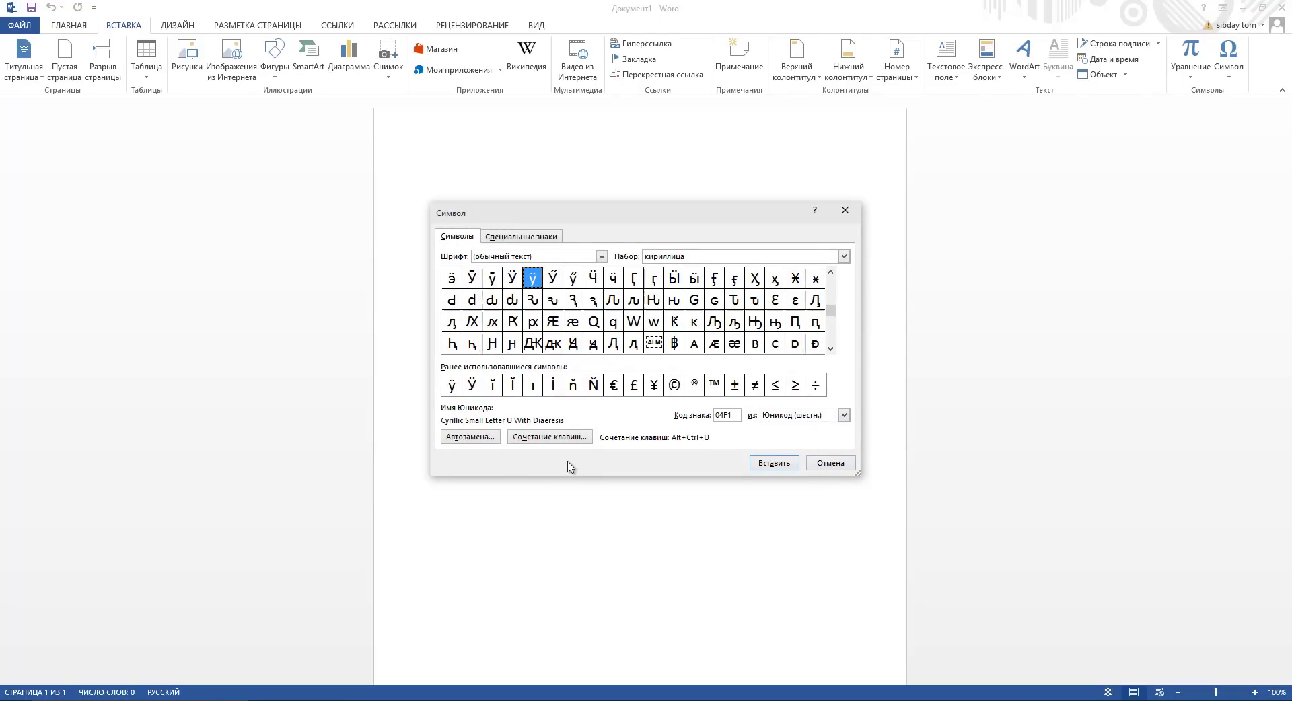
left_click_drag(507, 422, 593, 455)
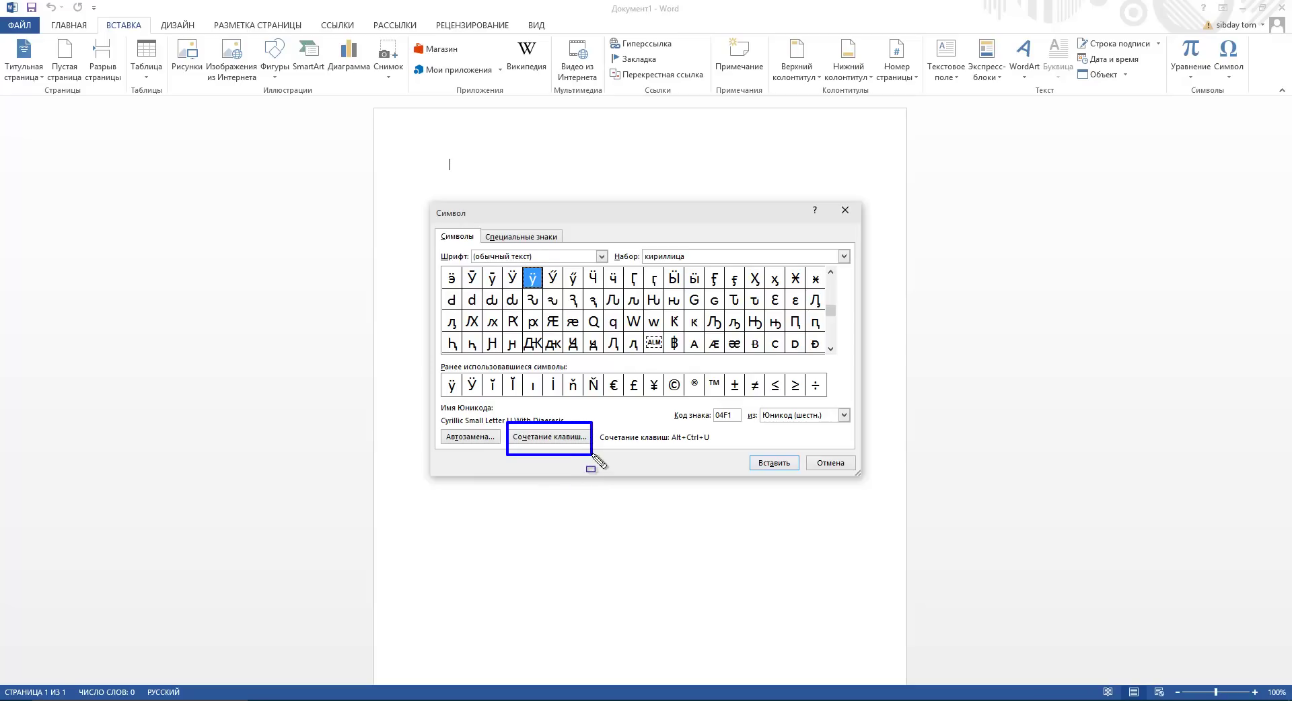
left_click(841, 465)
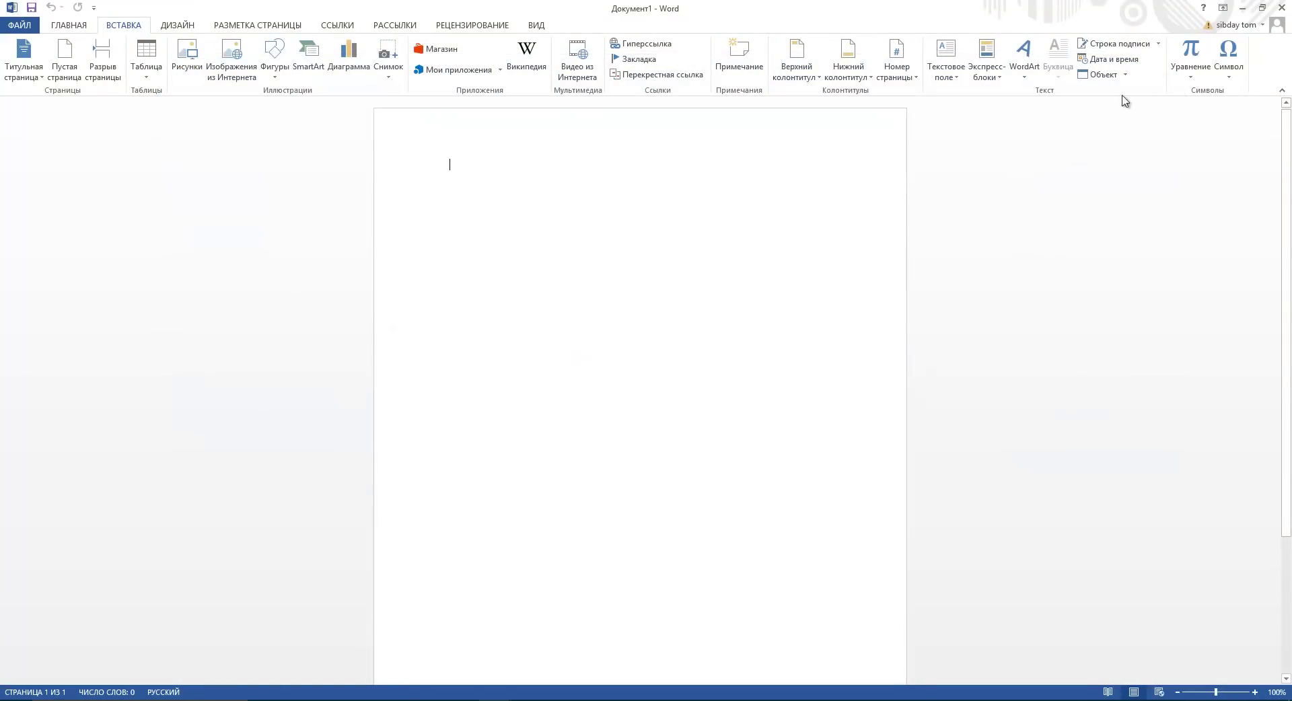
left_click(1241, 9)
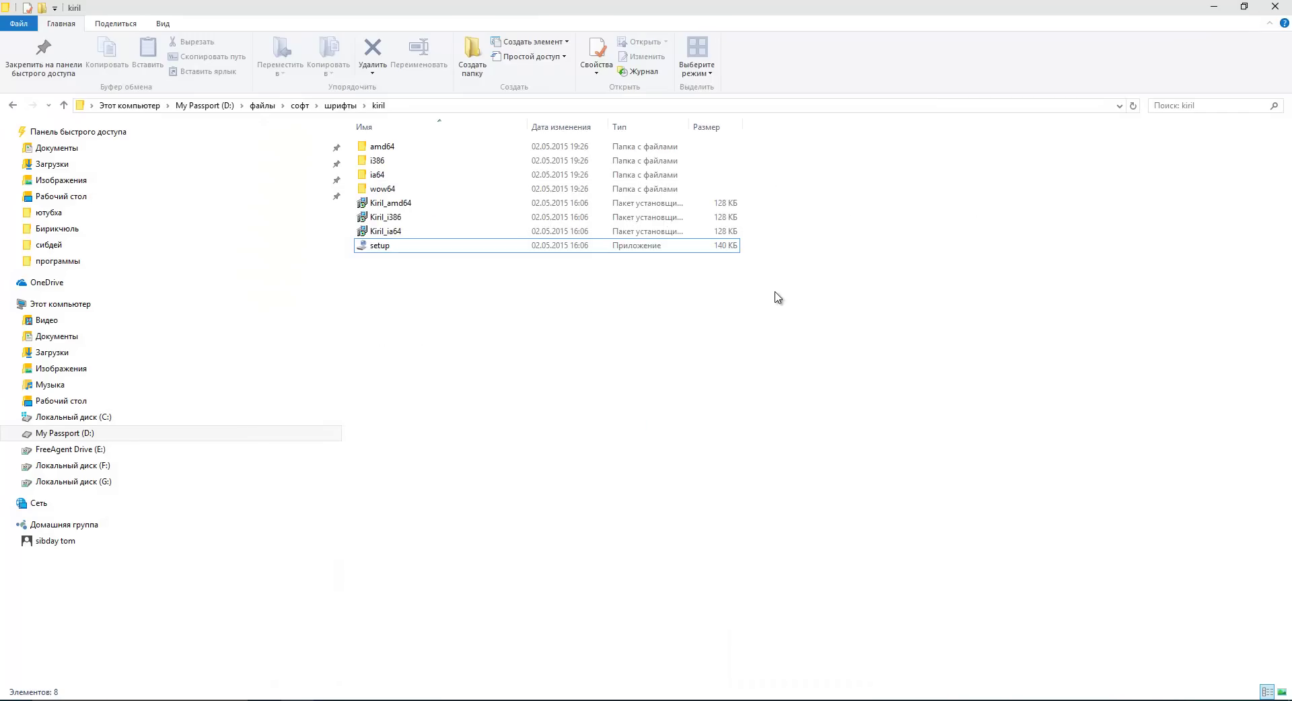
Open a new sticky note in Записки, move it near the middle of the desktop and widen it.
key("super")
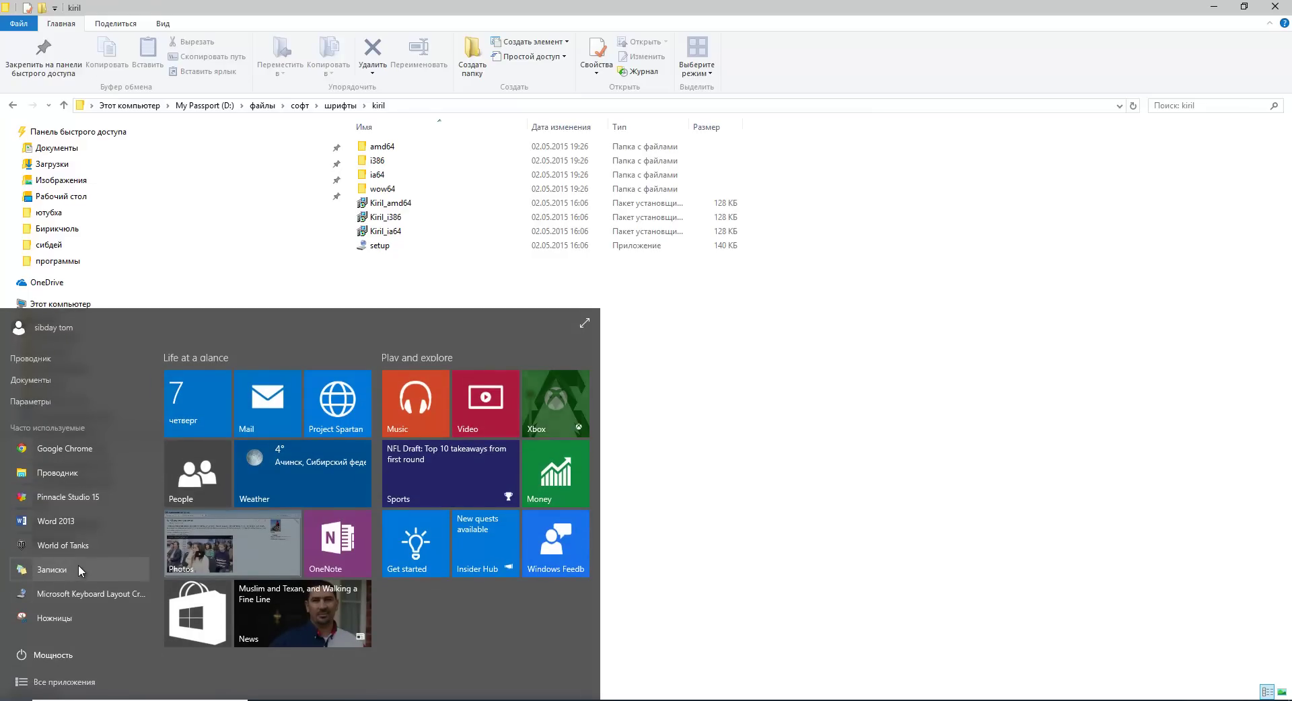
left_click(58, 567)
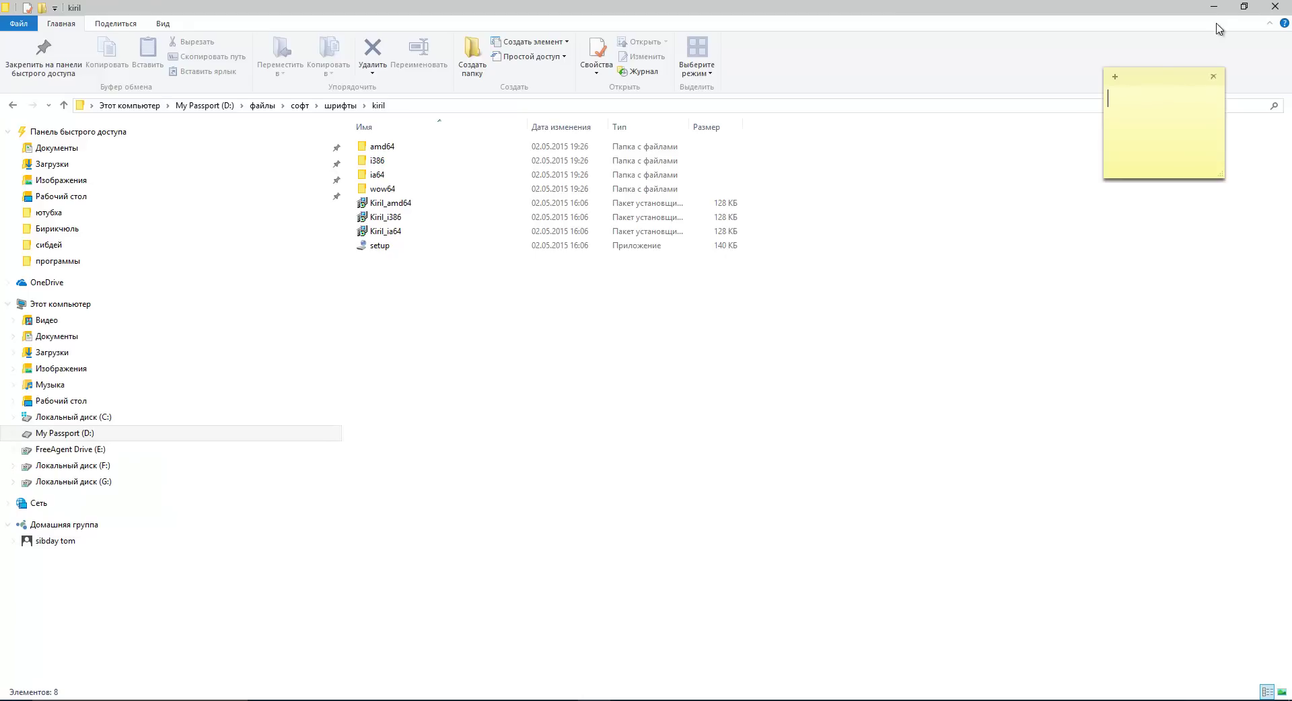
left_click_drag(1176, 81, 953, 296)
left_click_drag(885, 343, 684, 370)
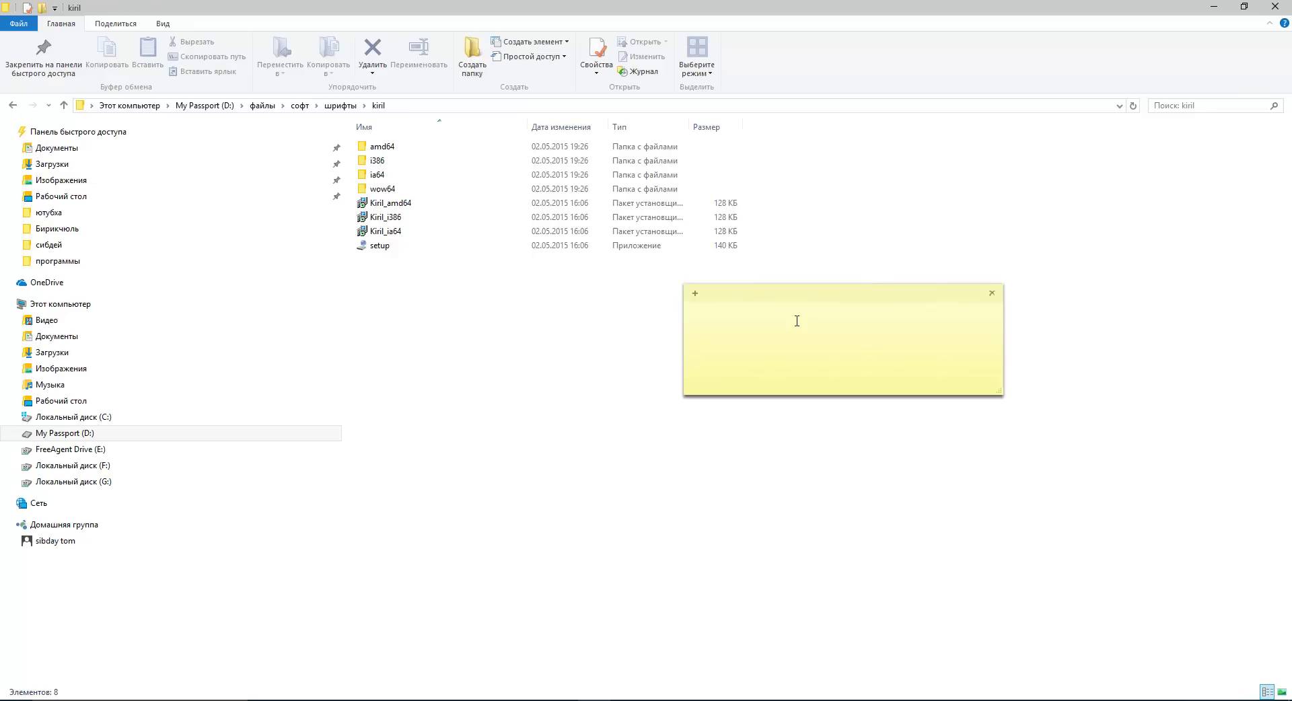
Write the Khakas letters ӰӱӦӧІіҒғҢңӋӌ on the sticky note, followed by lines "выамывлмывалмывл" and "мибьжавлиовапжло".
type("Ў")
type("ў")
type("Ӧ")
type("ӧ")
type("Ӏӏ")
type("Ғ")
type("ғҢңҶҷ ")
type("выамывлмывалмывл ")
type("мибьжавлиовапжло")
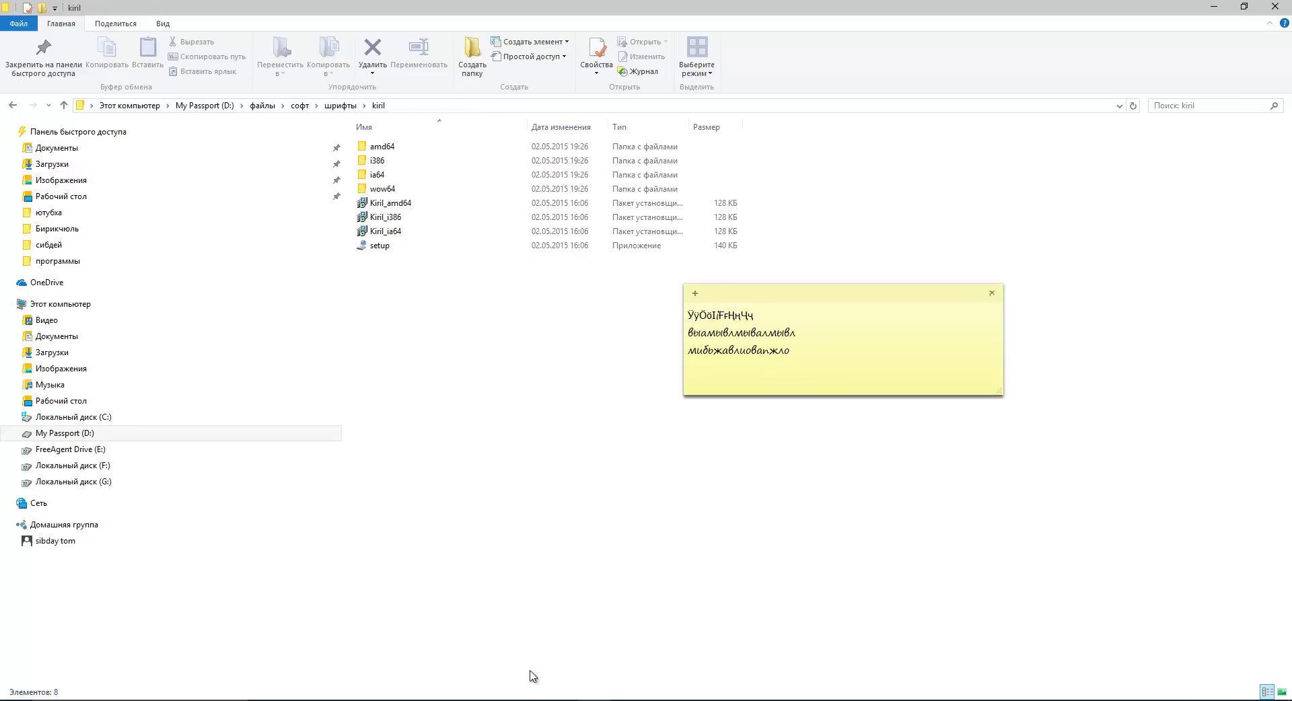
Switch to Google Chrome and open Facebook in a new tab.
left_click(562, 700)
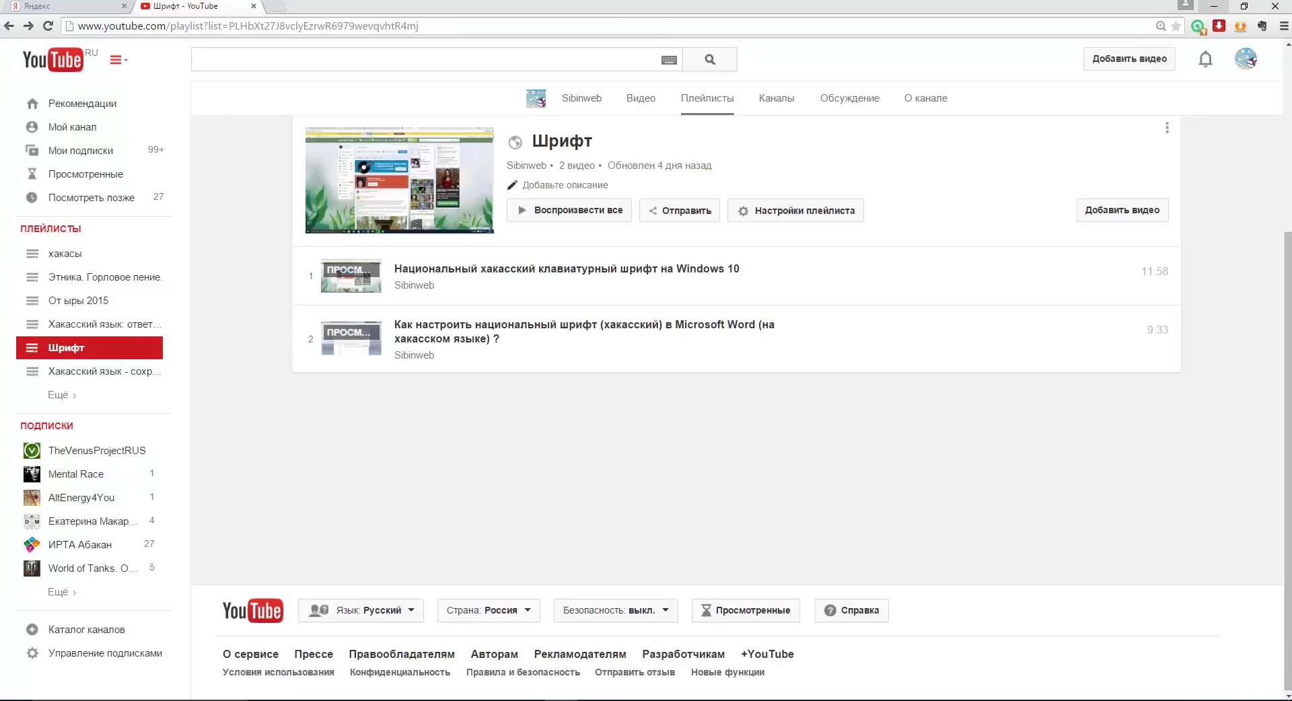
left_click(275, 8)
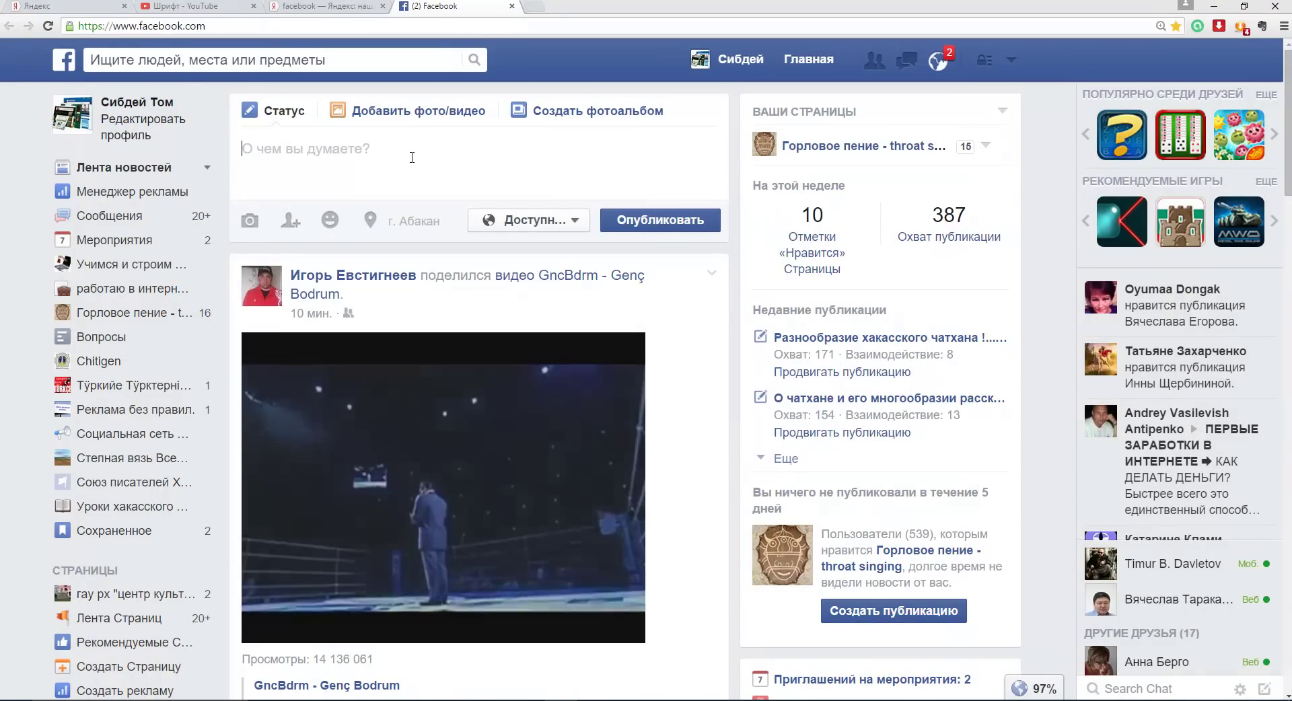
Try out "ӰӱӦӧІіҒғҢңӋӌ влмовламлваом ывамлжмлд" in the Facebook status box, and discard the draft by reloading the page.
type("Ӱӱ")
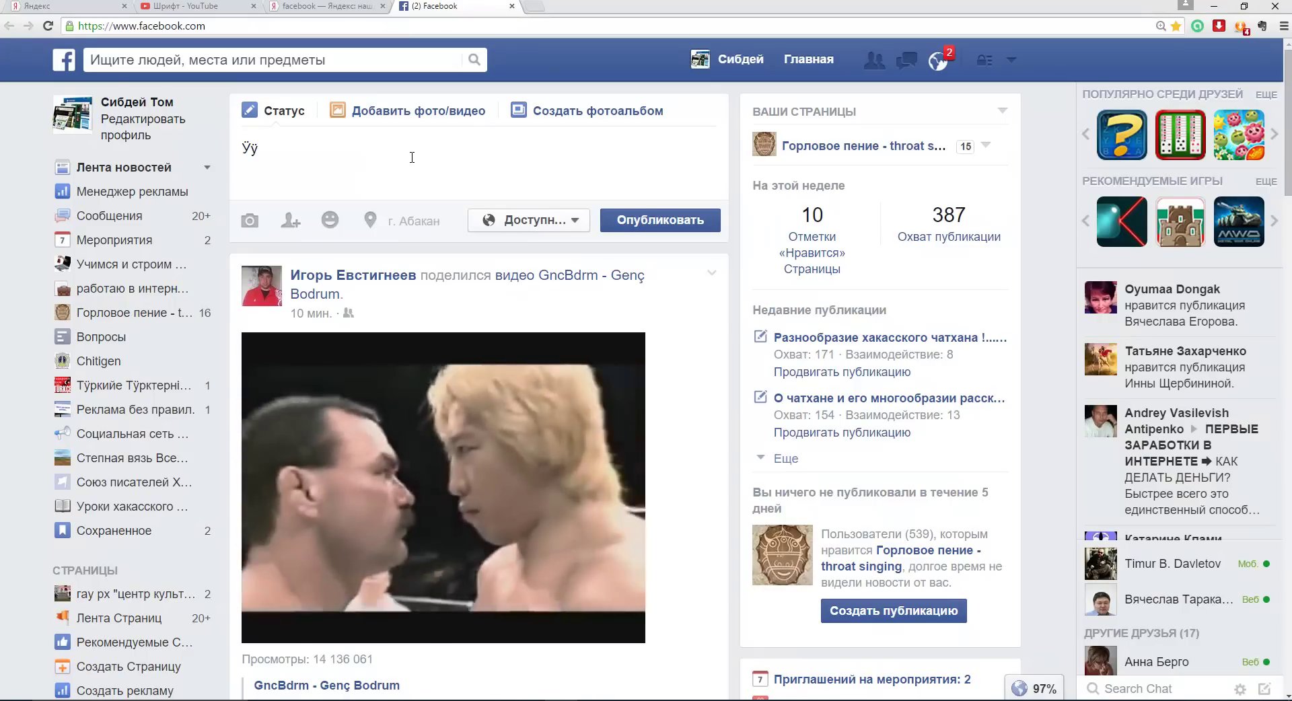
type("ӦӧІі")
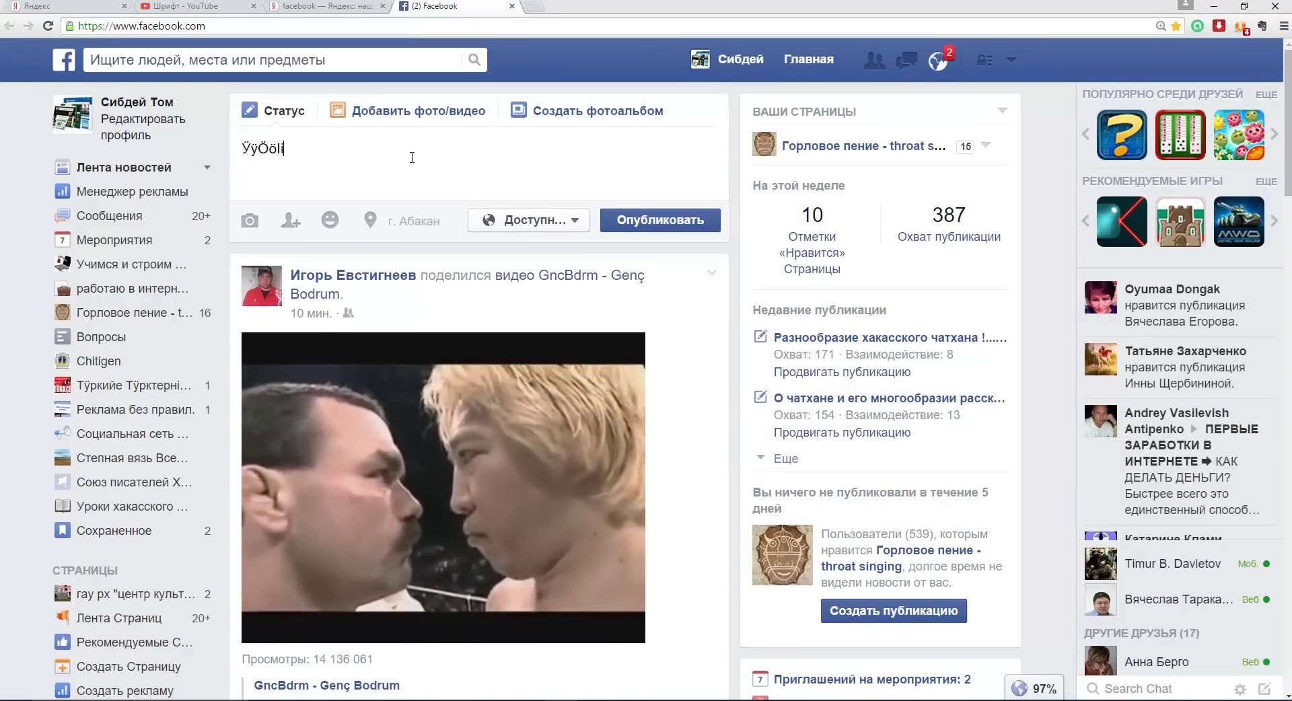
type("Ғ")
type("ңЧ")
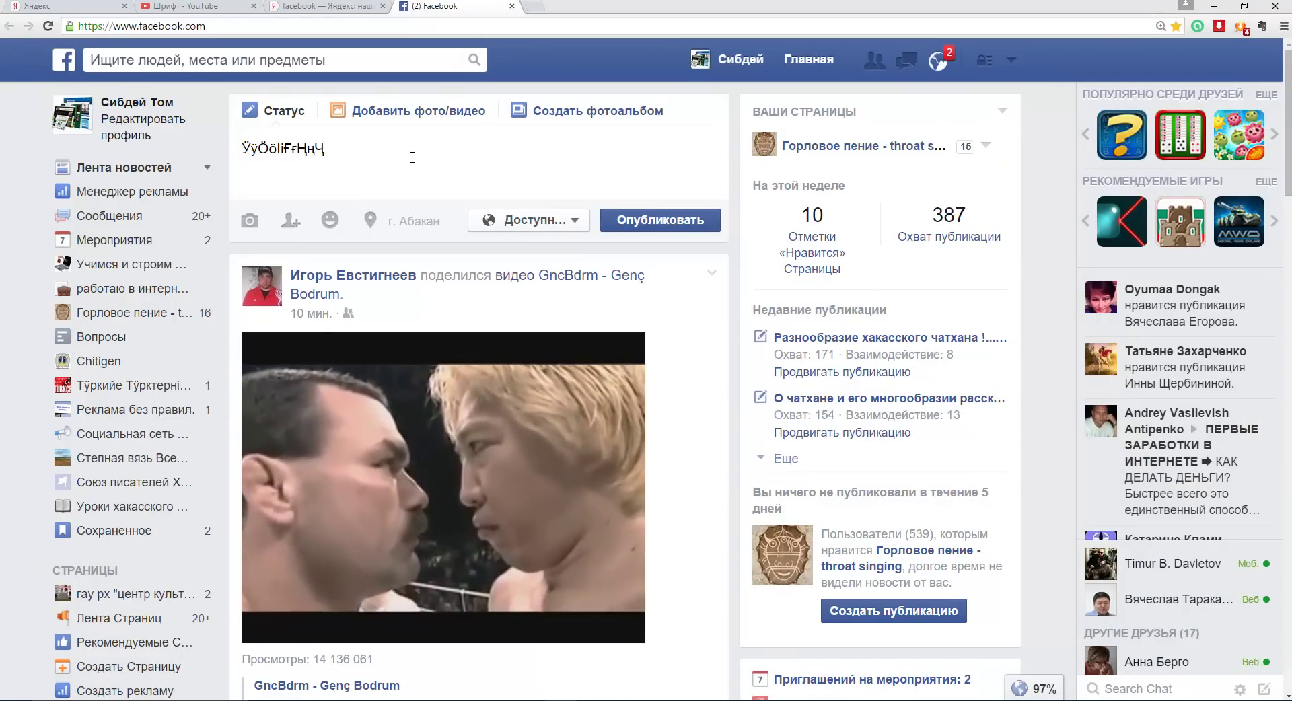
type("ч влмовламлваом ывамлжмлд")
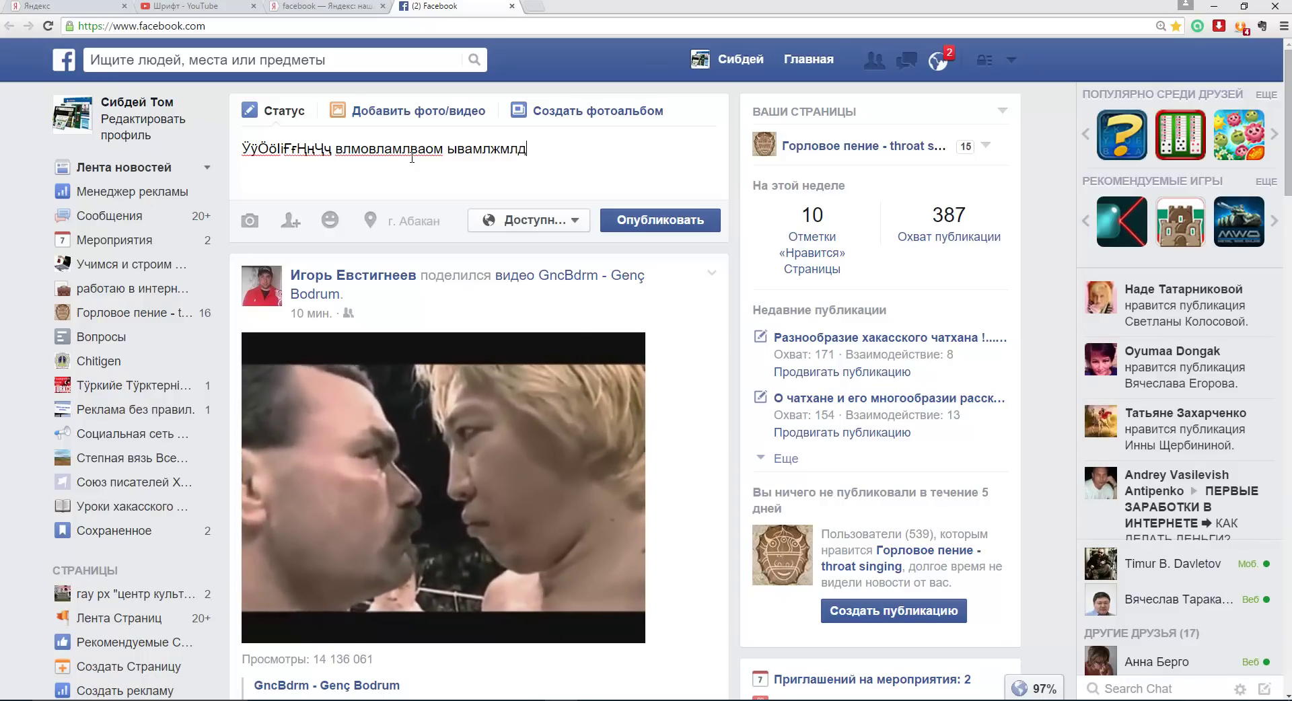
key("F5")
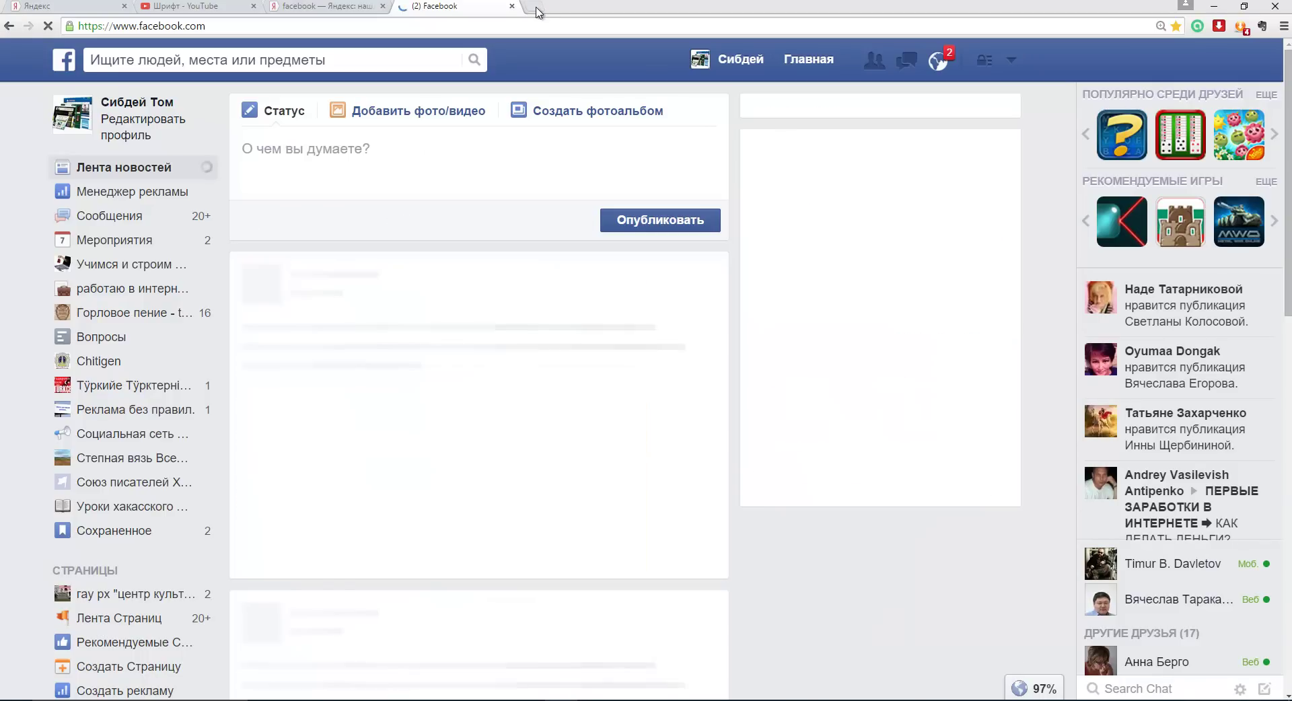
Open the VK profile page in a new tab and write "ӰӱӦӧІіҒғҢңӋӌ улмоцудмлоцу" in the wall post box.
left_click(533, 6)
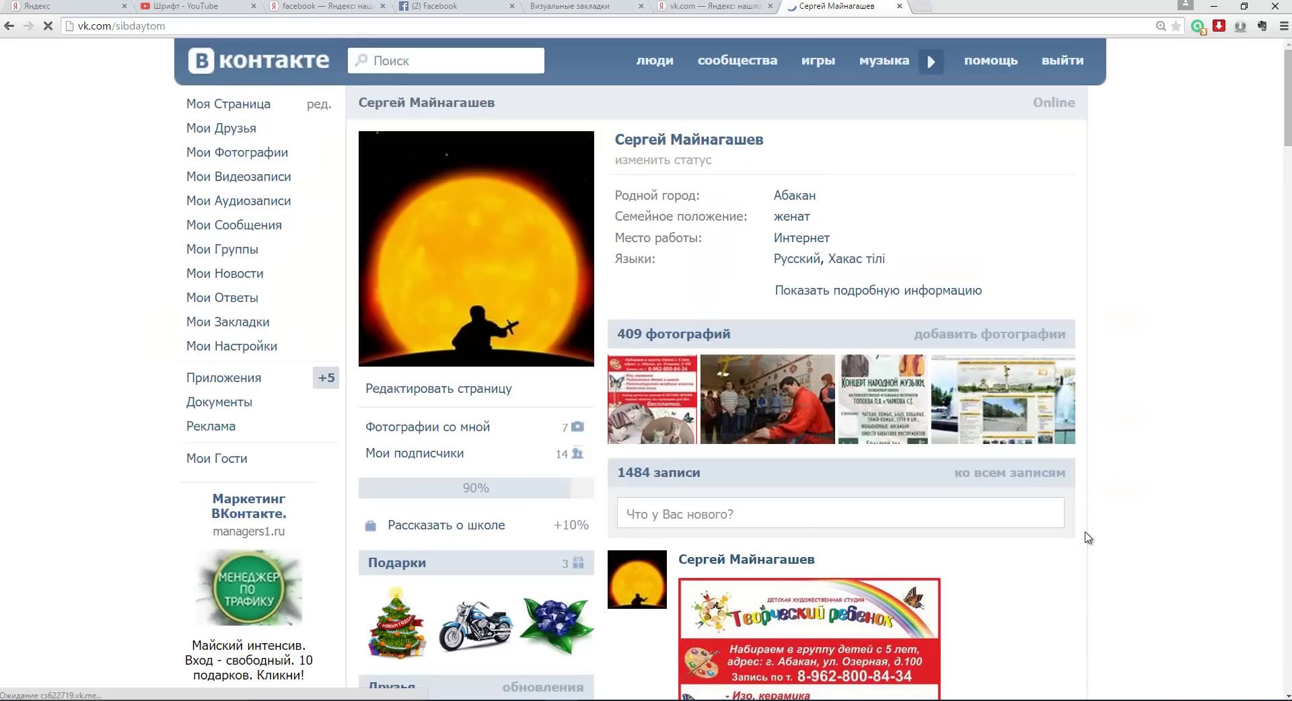
scroll(1087, 537, "down", 2)
left_click(795, 383)
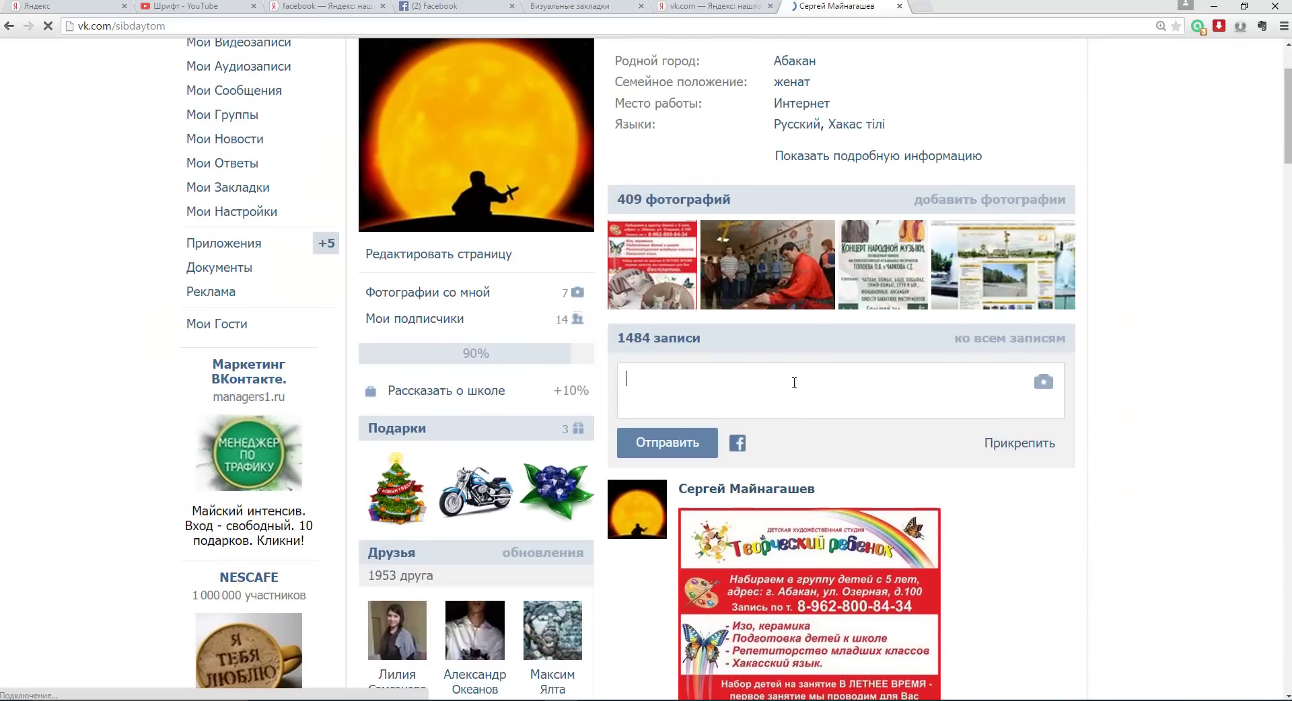
type("Ўў")
type("Ӧӧ")
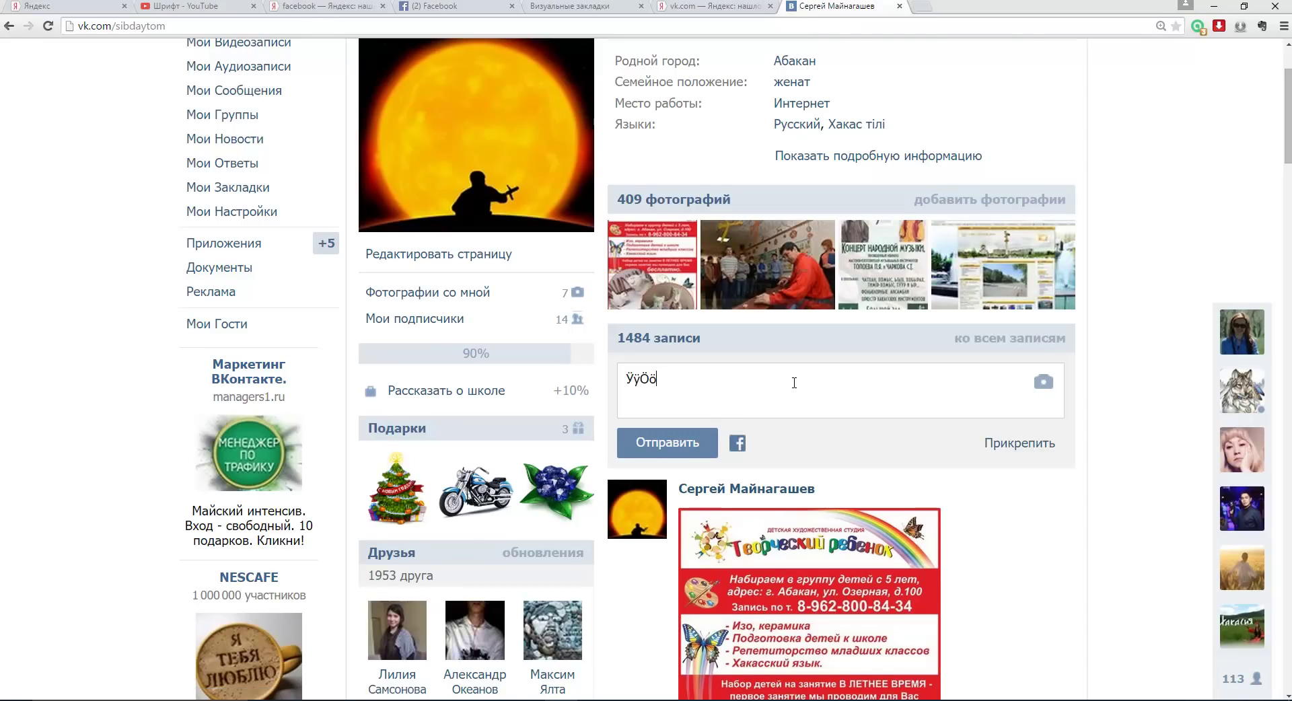
type("ІіҒғҢңҶҷ улмоцудмлоц")
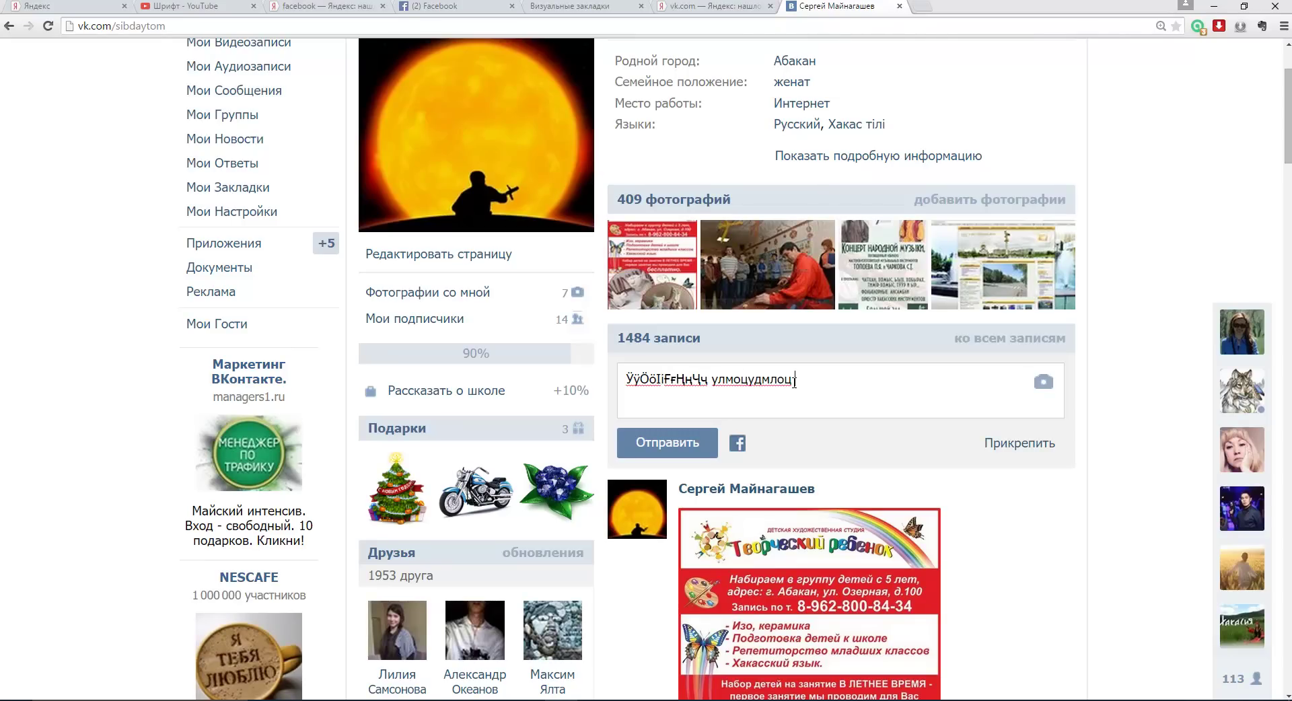
key("ctrl+a")
Try out the Khakas letters ӰӱӦӧІіҒғҢңӋӌ in the Yandex search box in place of the vk.com query.
left_click(713, 6)
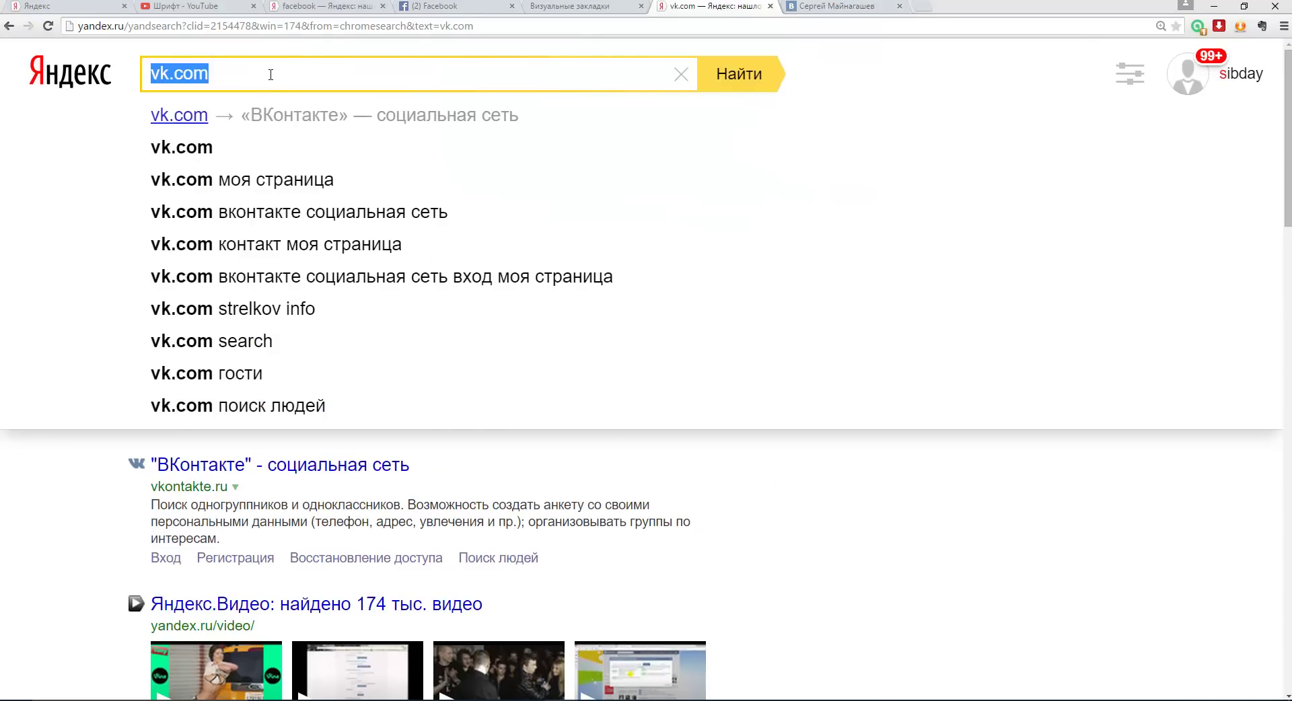
type("Ўў")
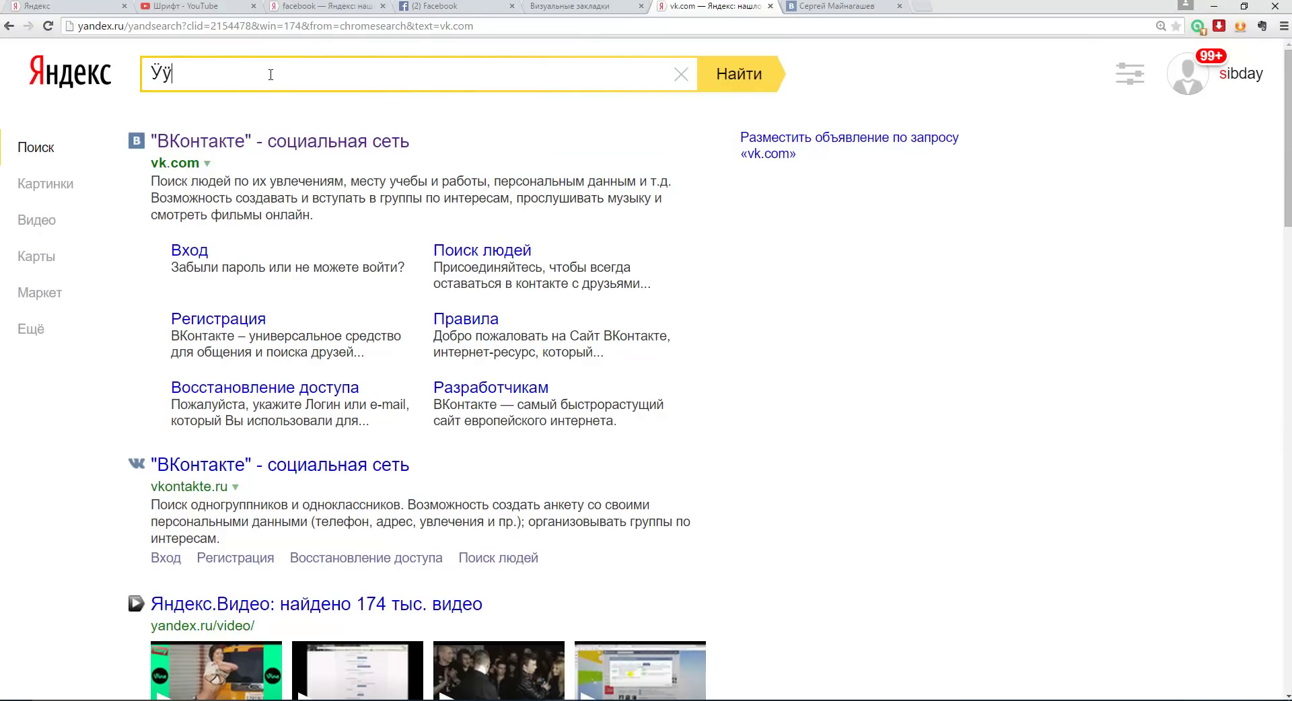
type("ӦӧІіҒғҢңҶҷ")
left_click_drag(269, 74, 138, 81)
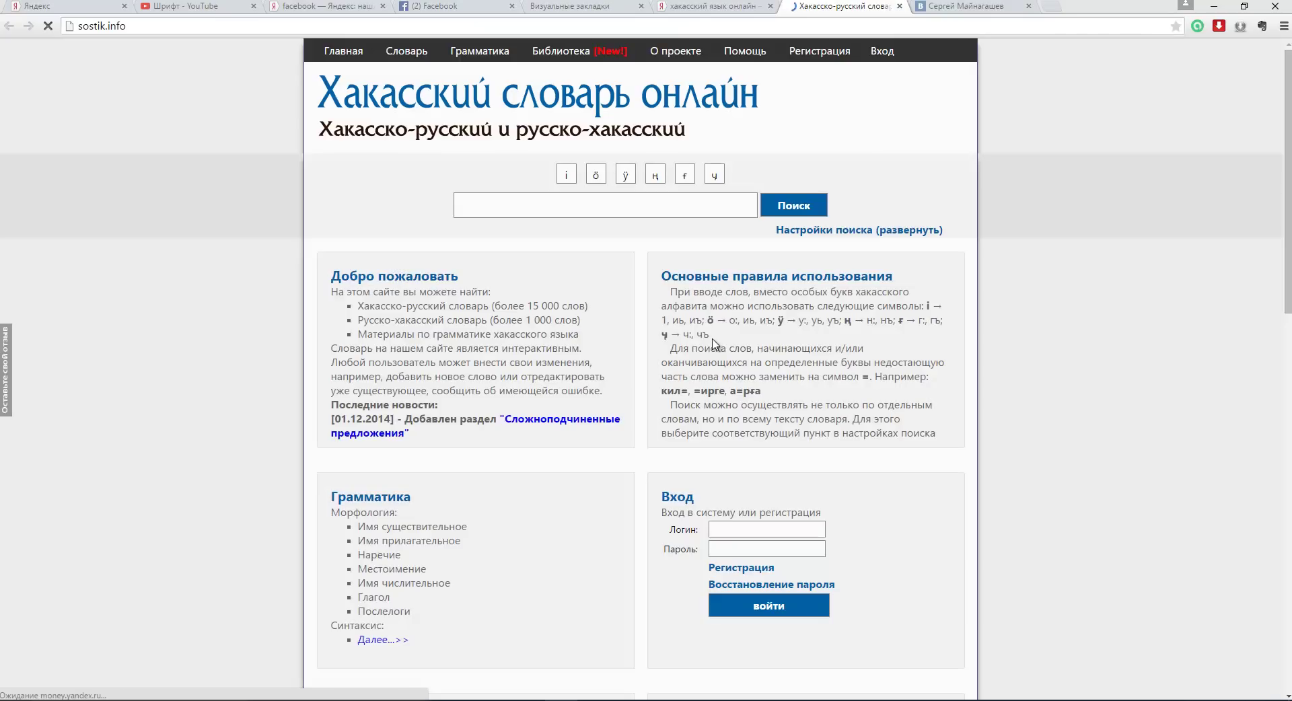
Try out the Khakas letters ӰӱӦӧІіҒғҢңӋӌ in the online Khakas dictionary's search box, and clear the entry.
left_click(608, 212)
type("ЎўӦӧІі")
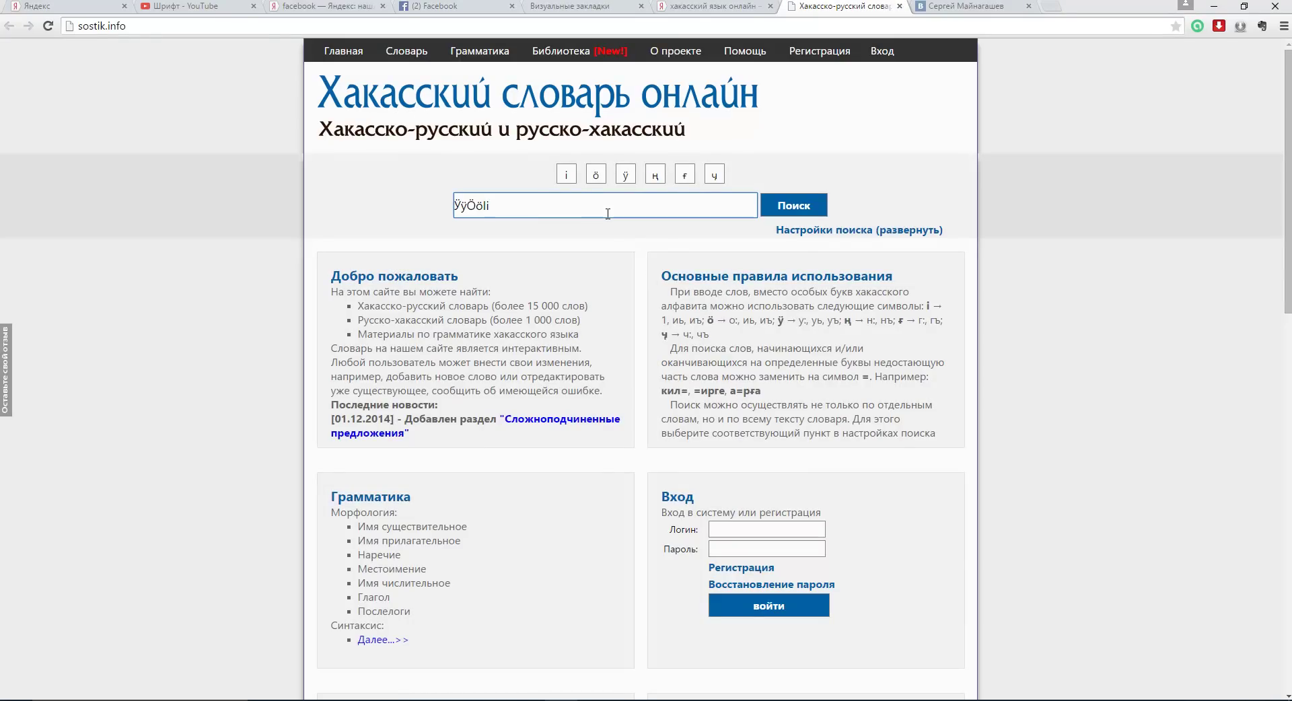
type("liҒғҢңӋӌ")
left_click_drag(549, 205, 456, 206)
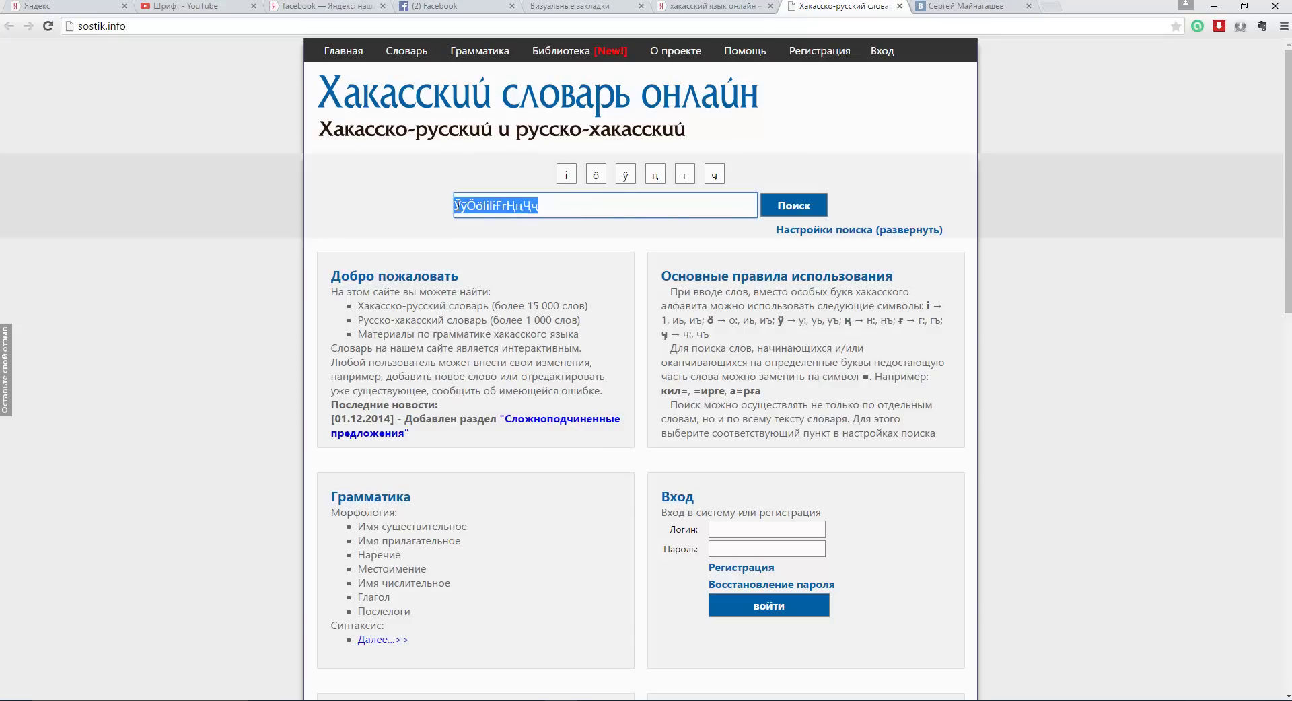
key("BackSpace")
Move the sticky note to the upper-right area of the desktop and switch the keyboard input language.
left_click(969, 6)
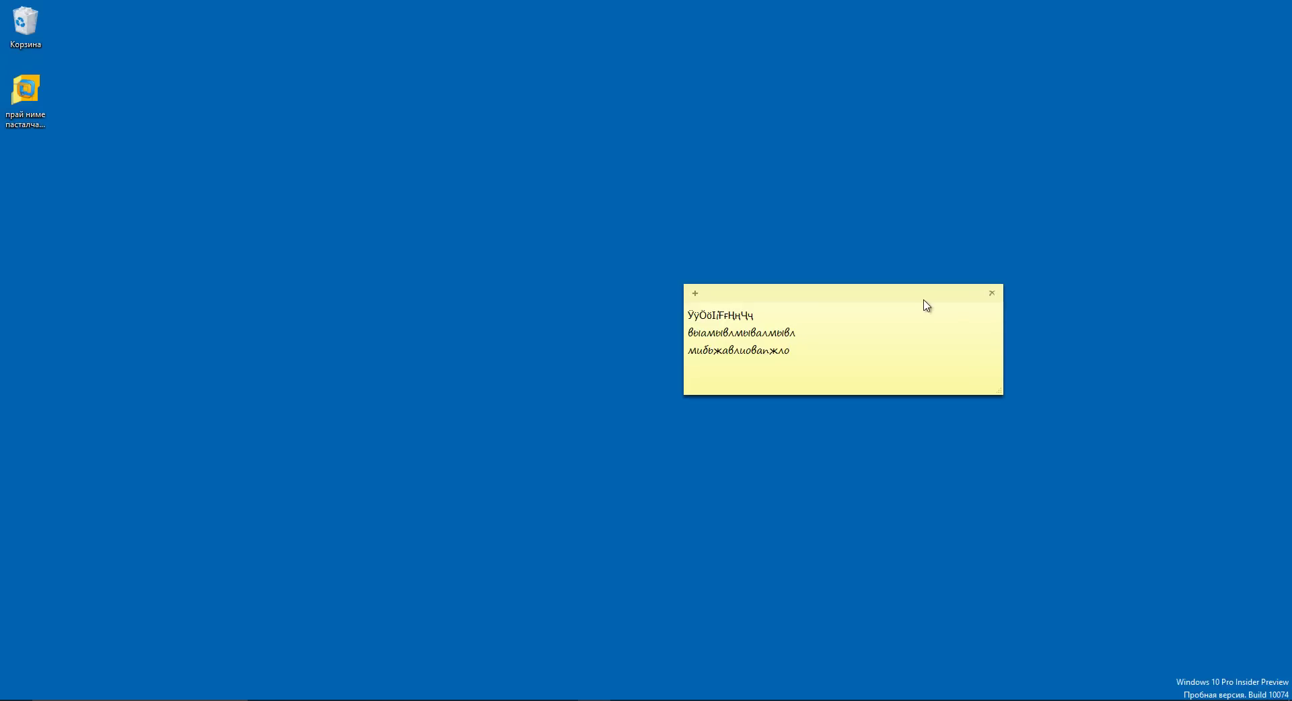
left_click_drag(926, 303, 1133, 75)
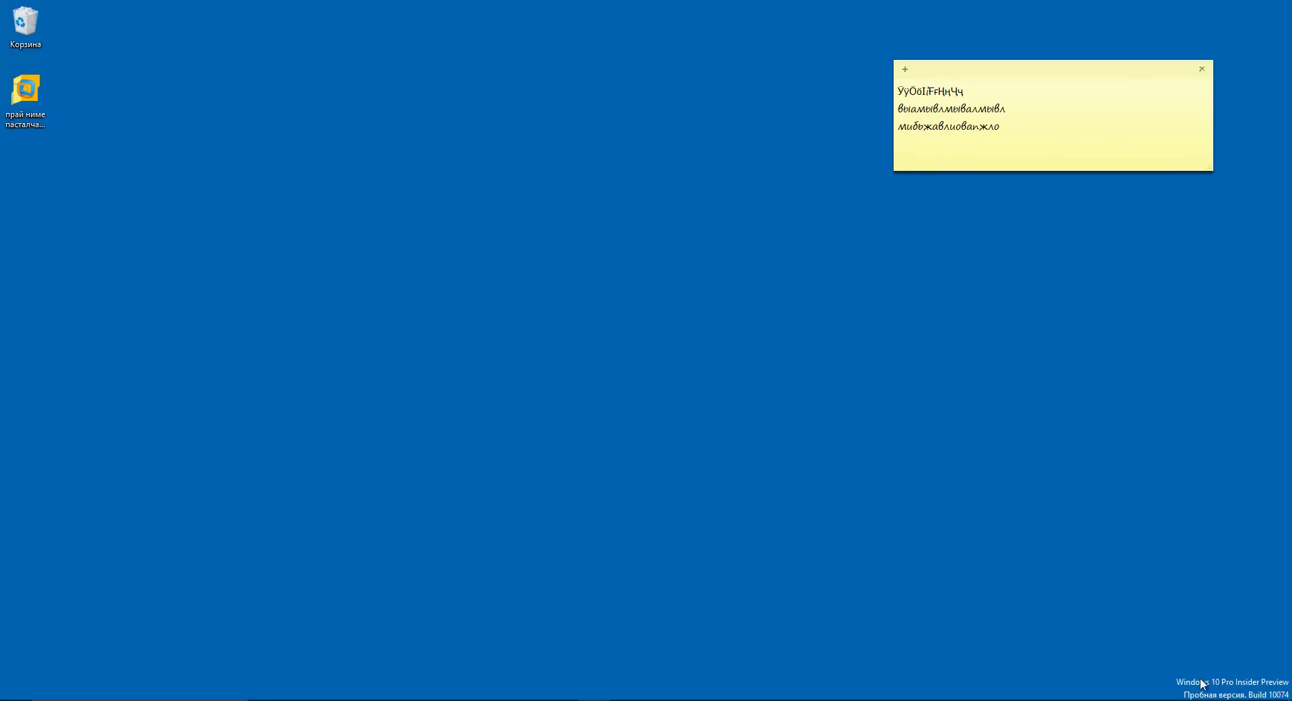
key("super+space")
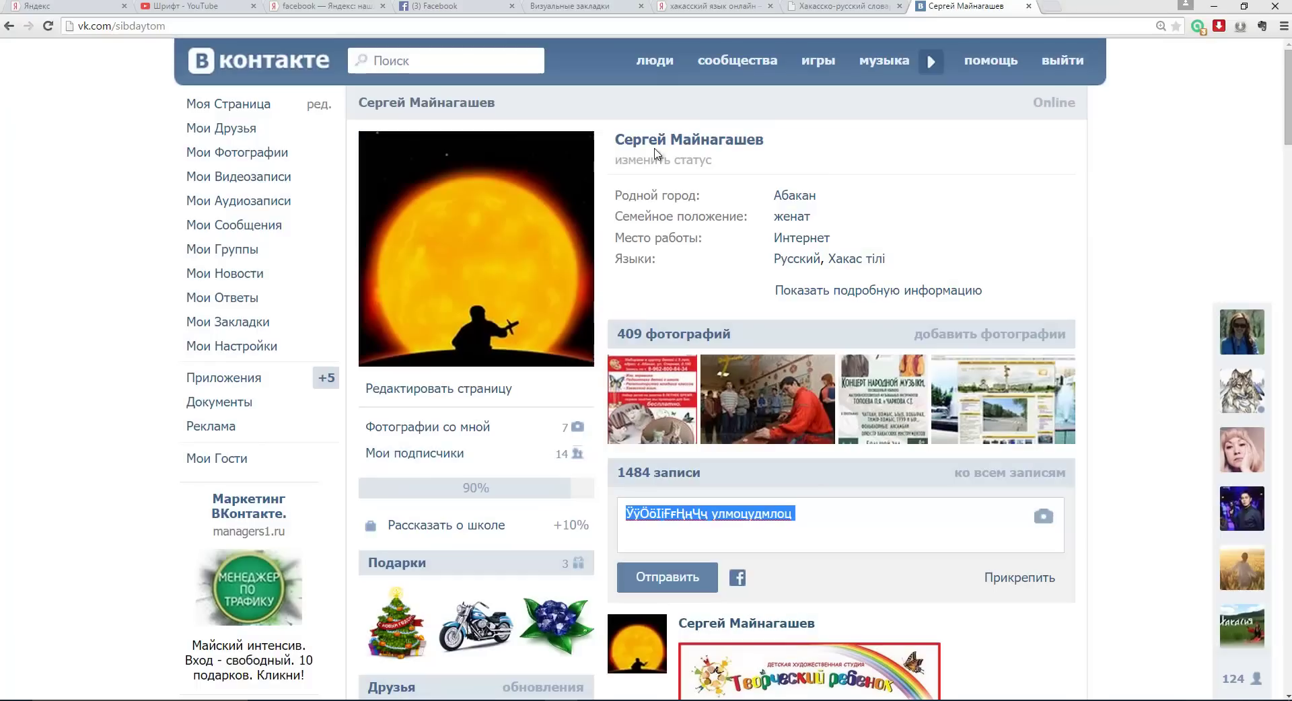
Open the Sibinweb YouTube channel's Шрифт playlist in a new tab and start the video "Национальный хакасский клавиатурный шрифт на Windows 10".
key("ctrl+t")
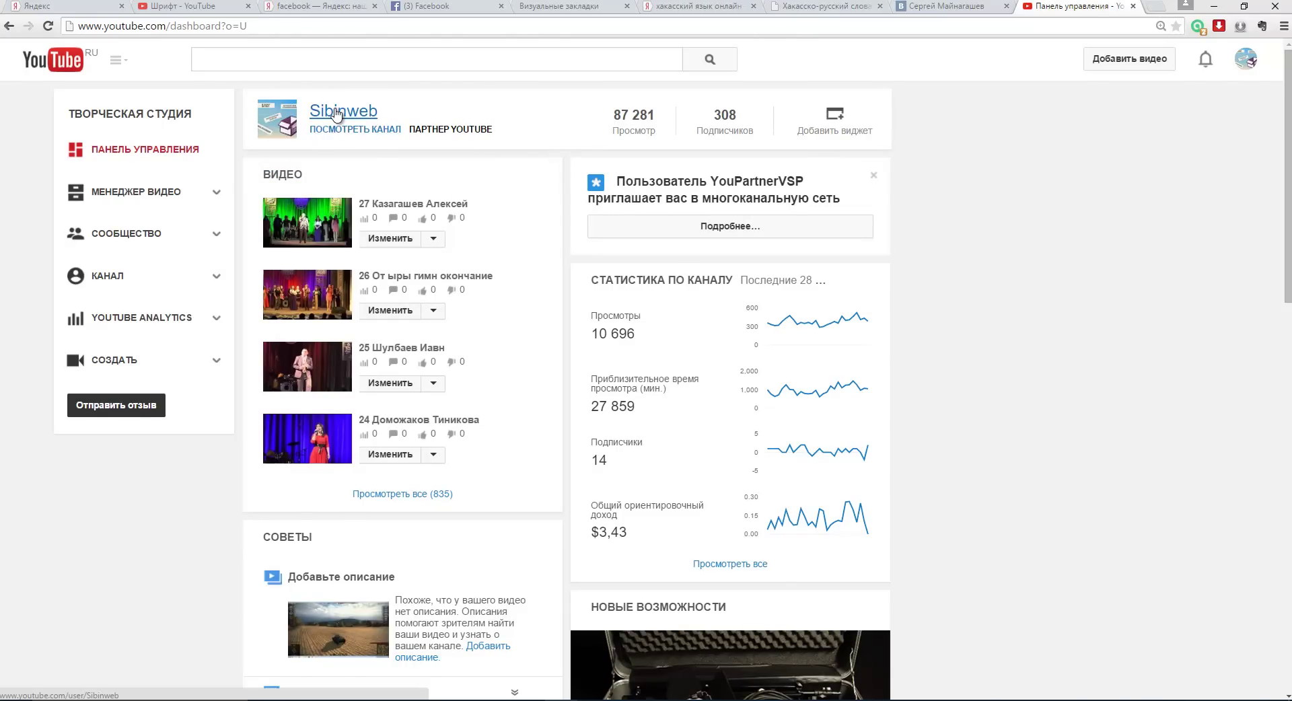
left_click(339, 130)
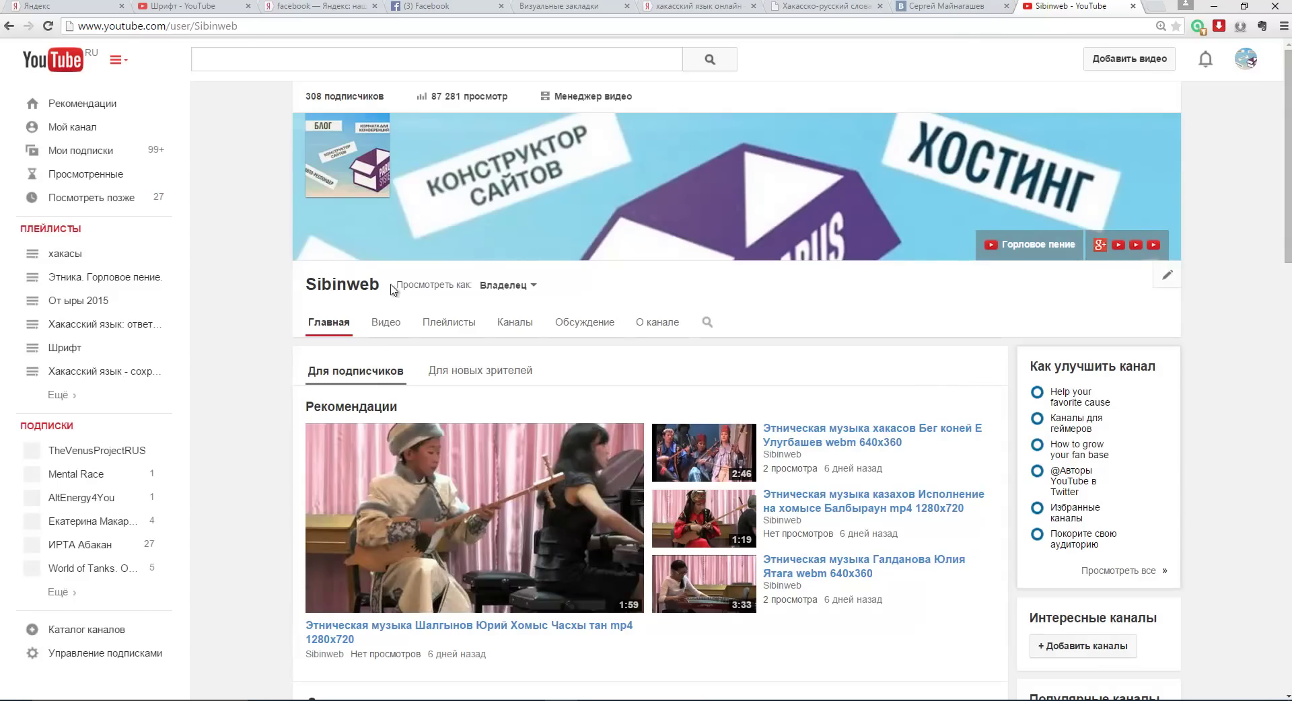
left_click(449, 322)
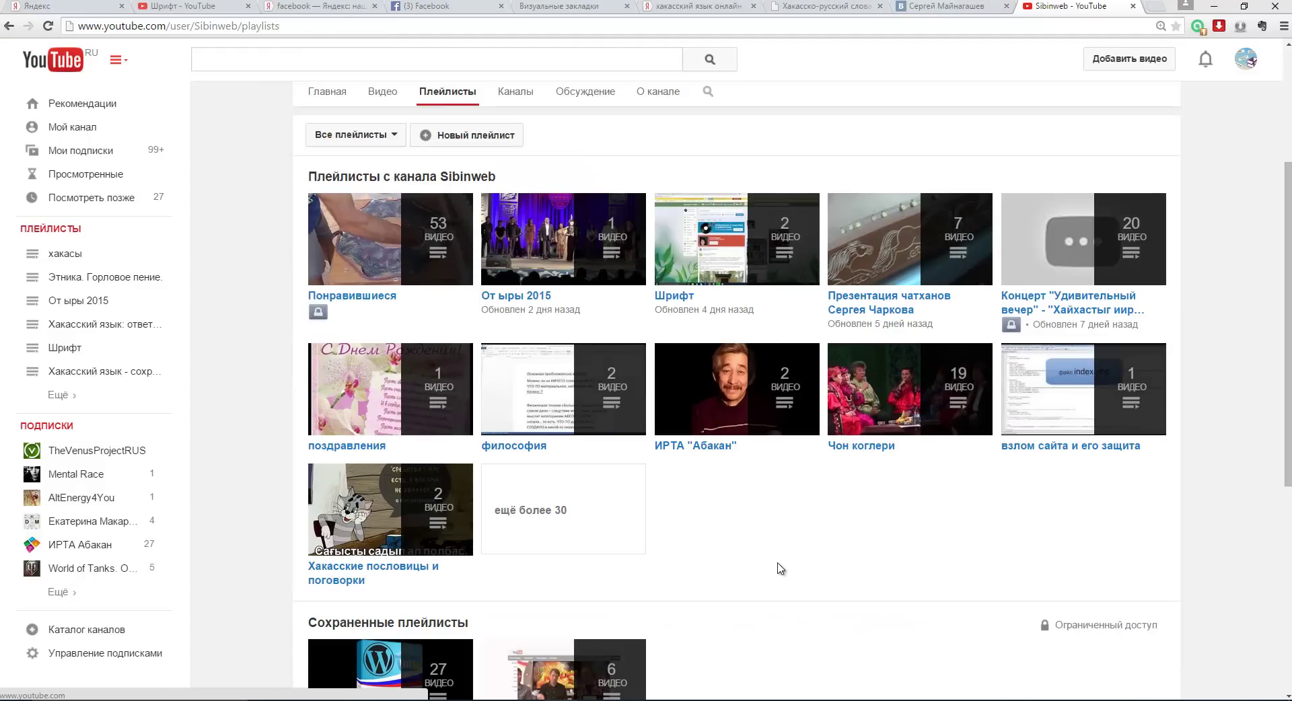
left_click(673, 296)
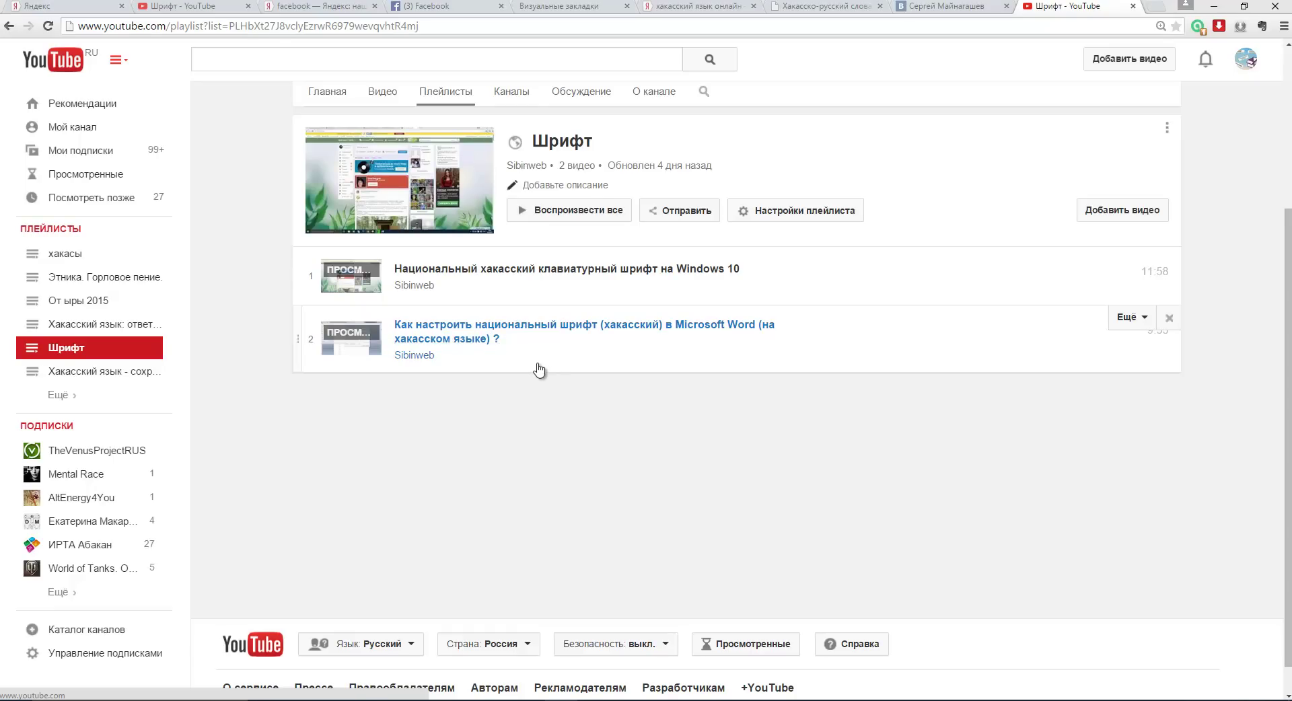
left_click(528, 269)
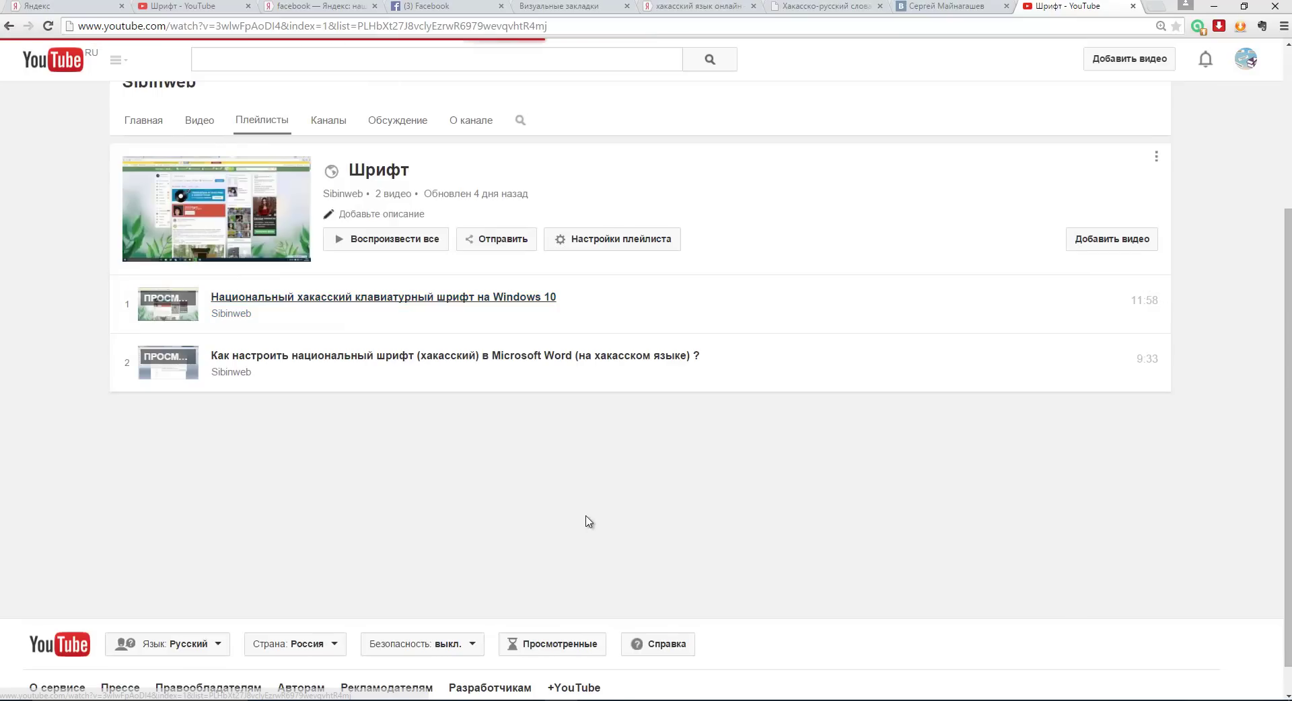
Expand the full description of the video on the Khakas keyboard font.
scroll(593, 539, "down", 4)
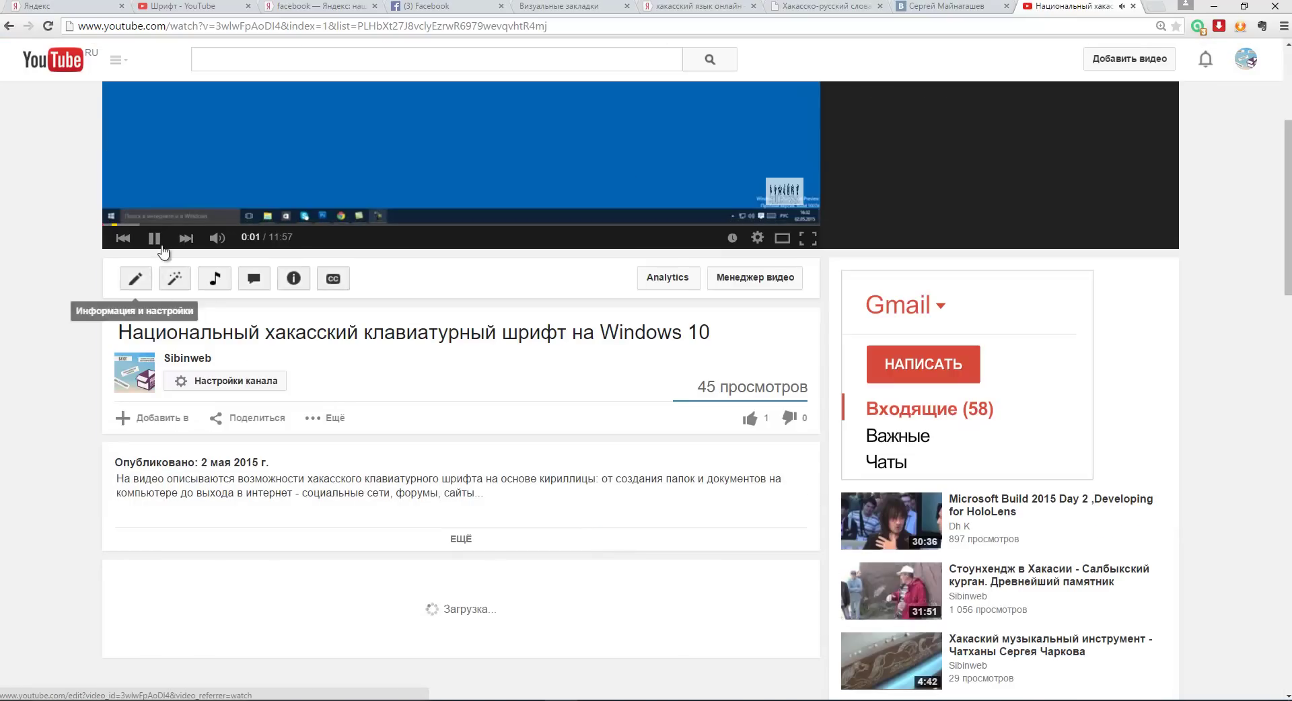
scroll(471, 438, "down", 2)
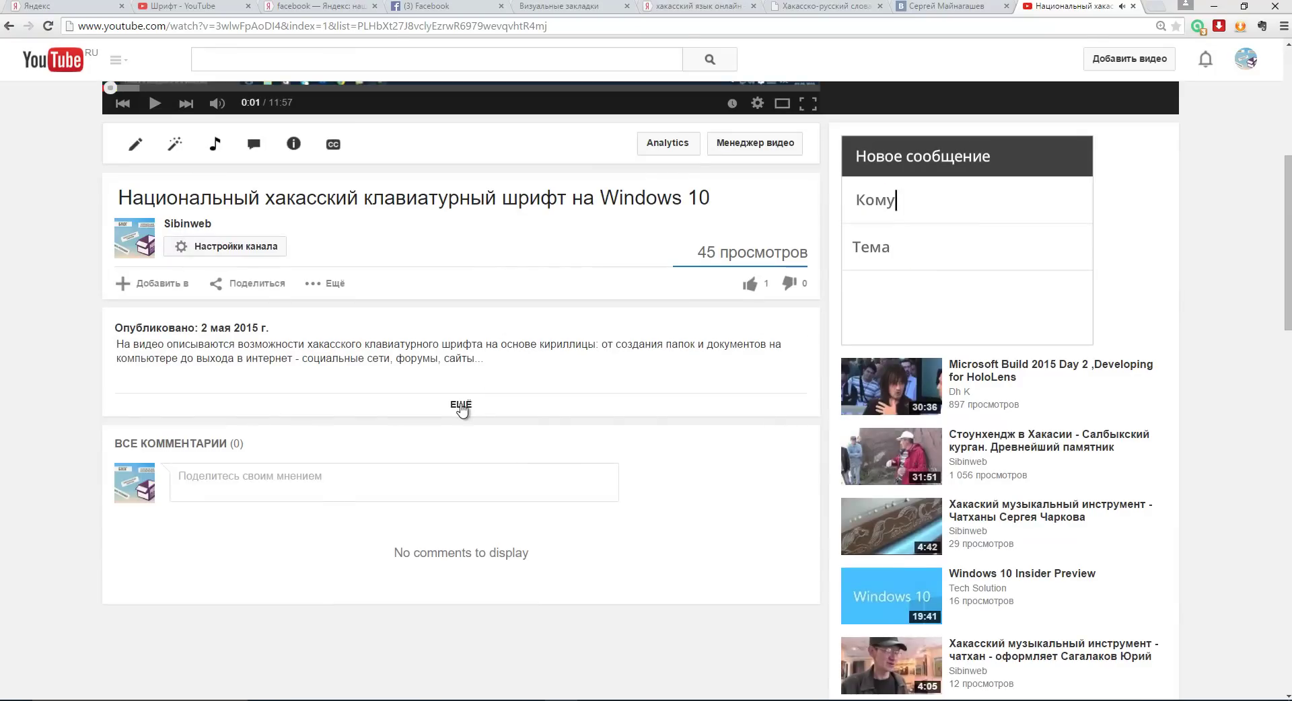
left_click(460, 404)
scroll(344, 475, "down", 2)
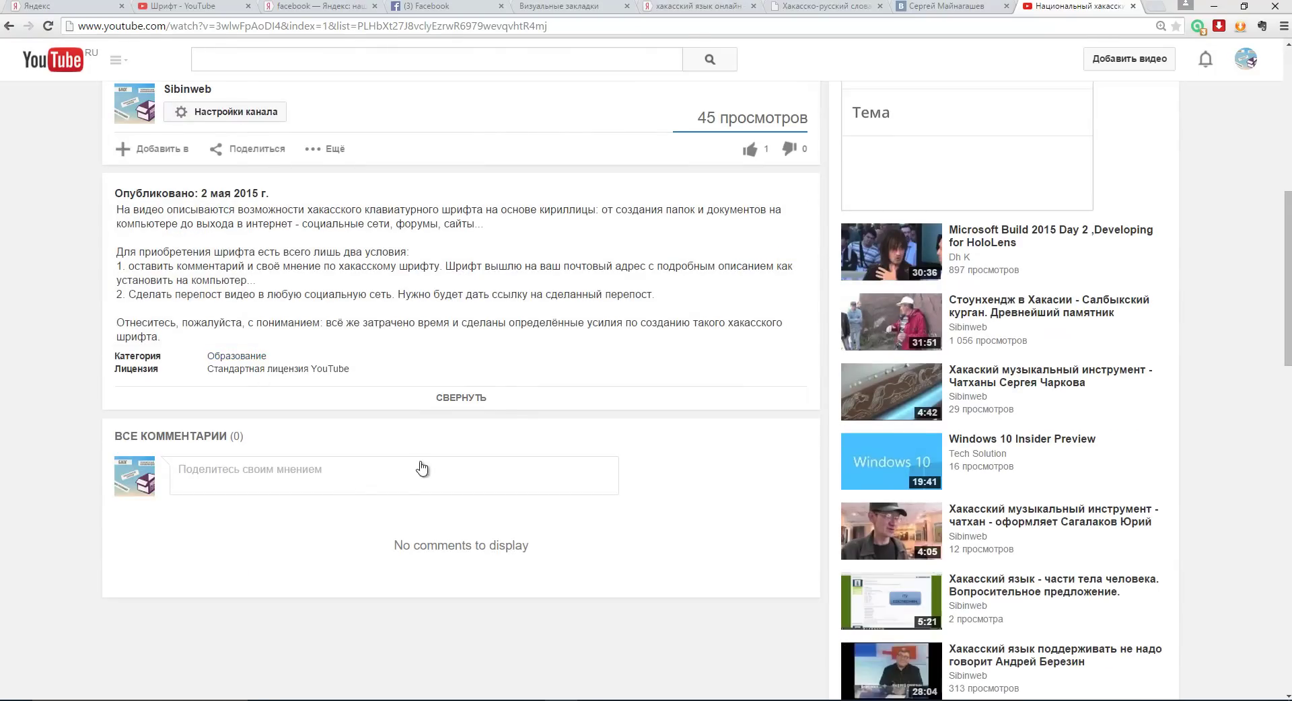
Frame the video's comments section with a blue annotation rectangle, clear the annotation and return to the video title.
left_click(208, 429)
mouse_move(109, 422)
left_mouse_down()
mouse_move(721, 548)
mouse_move(811, 553)
mouse_move(815, 589)
left_mouse_up()
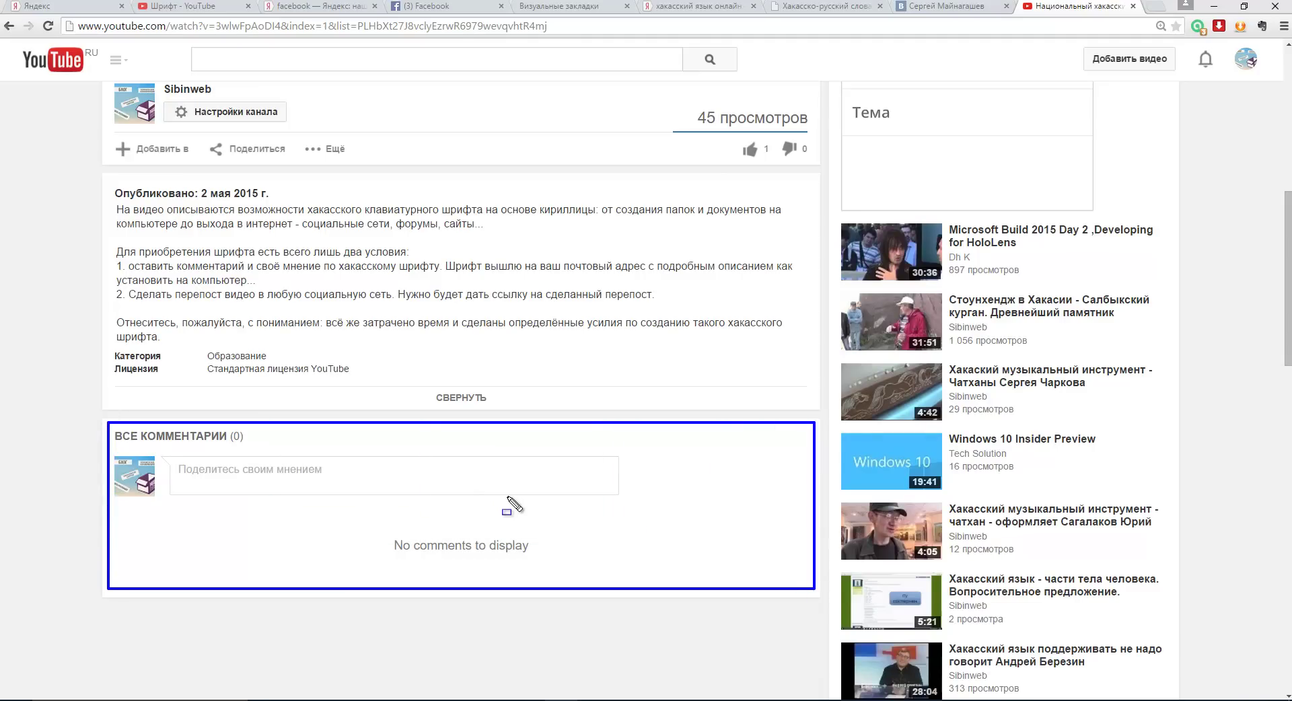
key("Escape")
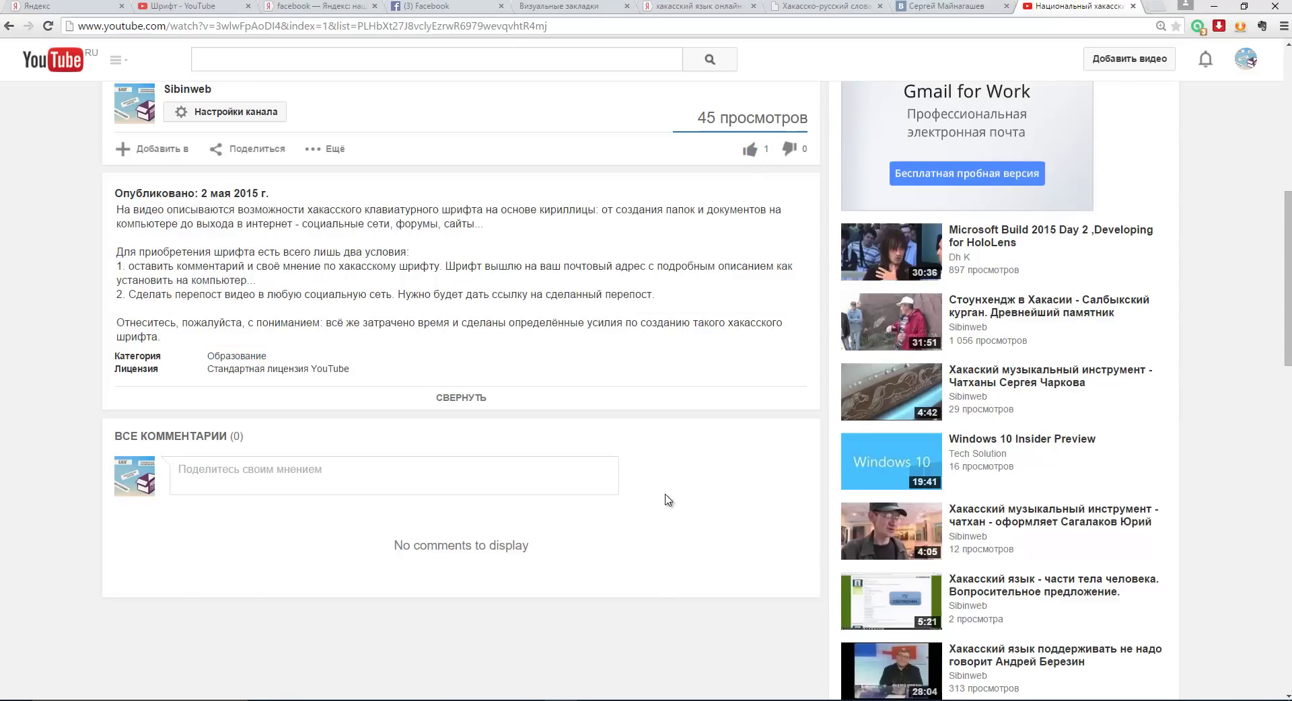
scroll(663, 498, "up", 3)
scroll(656, 506, "up", 2)
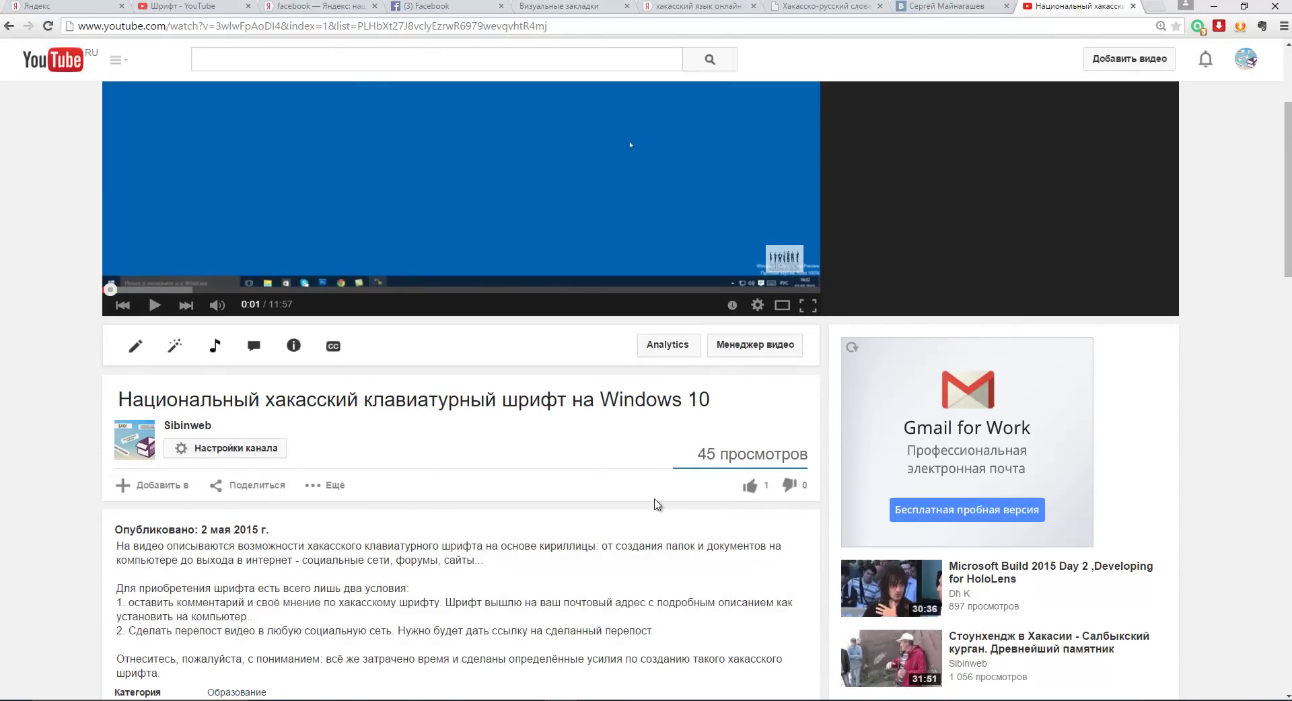